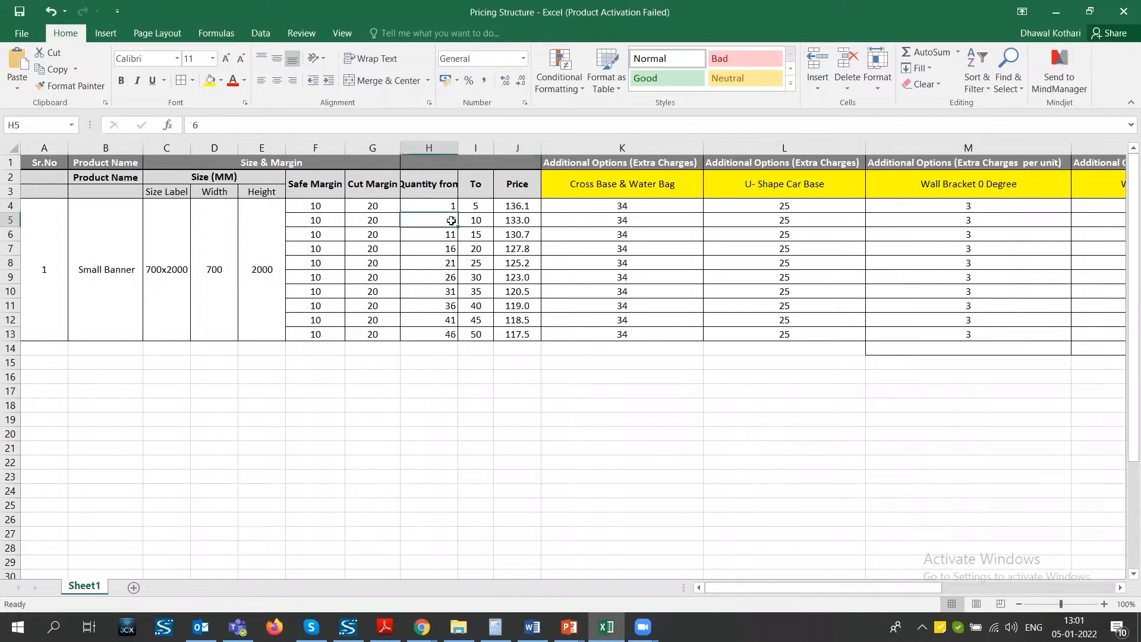
Step: Examine the Small Banner quantity ranges and prices, plus the extra charges for bases and for 0 and 30 degree wall brackets
{"action": "left_click", "coordinate": [511, 220]}
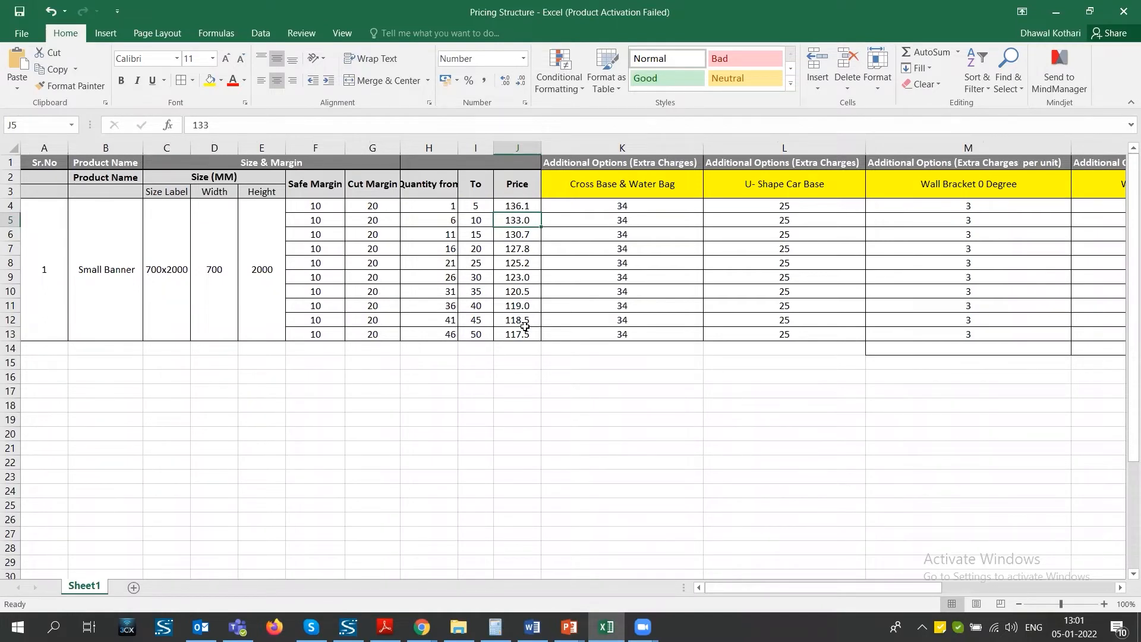
{"action": "left_click_drag", "start_coordinate": [437, 206], "coordinate": [510, 334]}
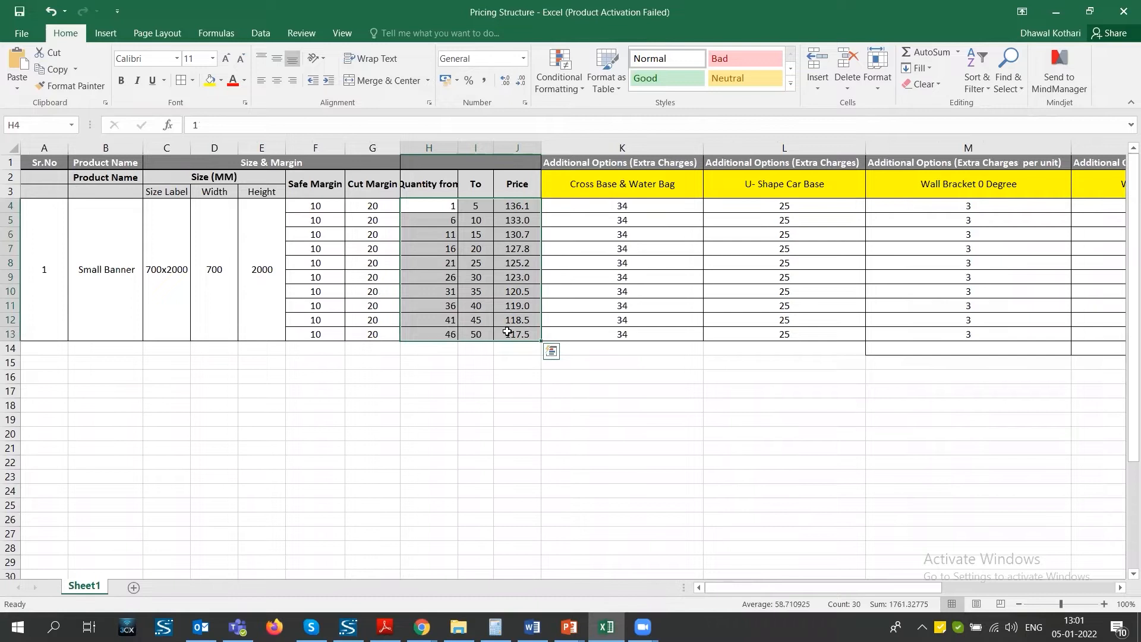
{"action": "left_click", "coordinate": [637, 206]}
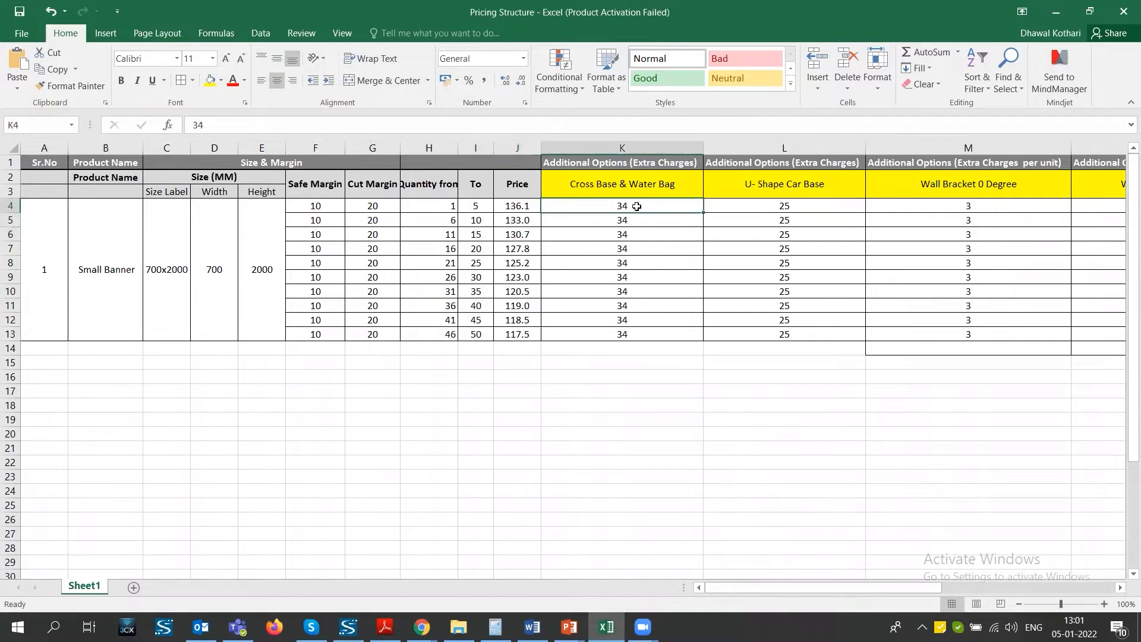
{"action": "left_click", "coordinate": [740, 213]}
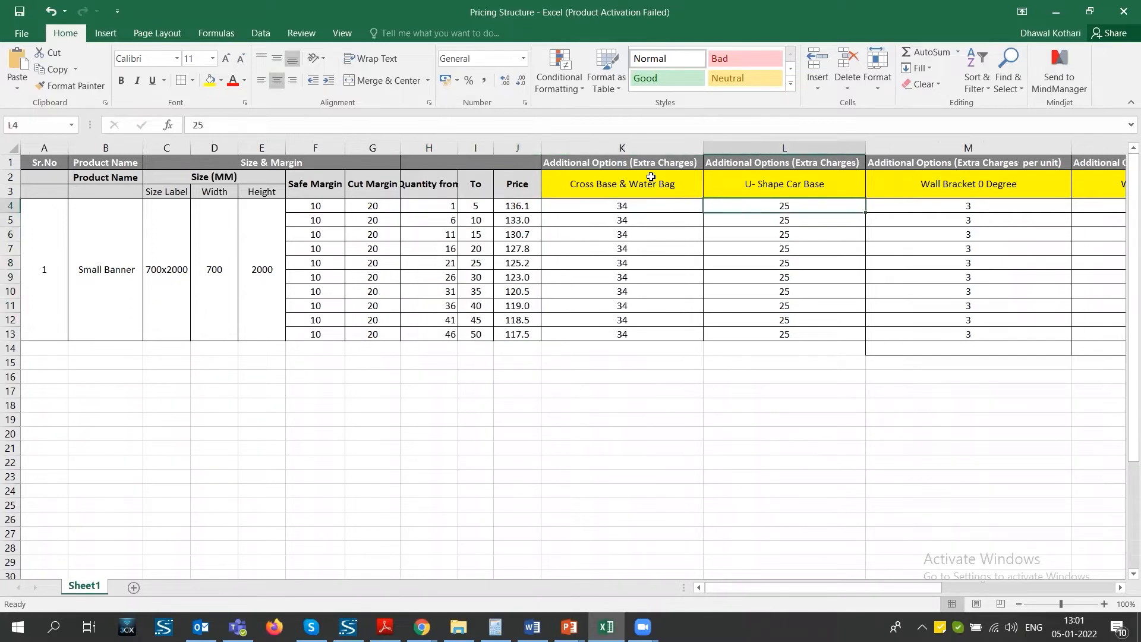
{"action": "left_click", "coordinate": [624, 212]}
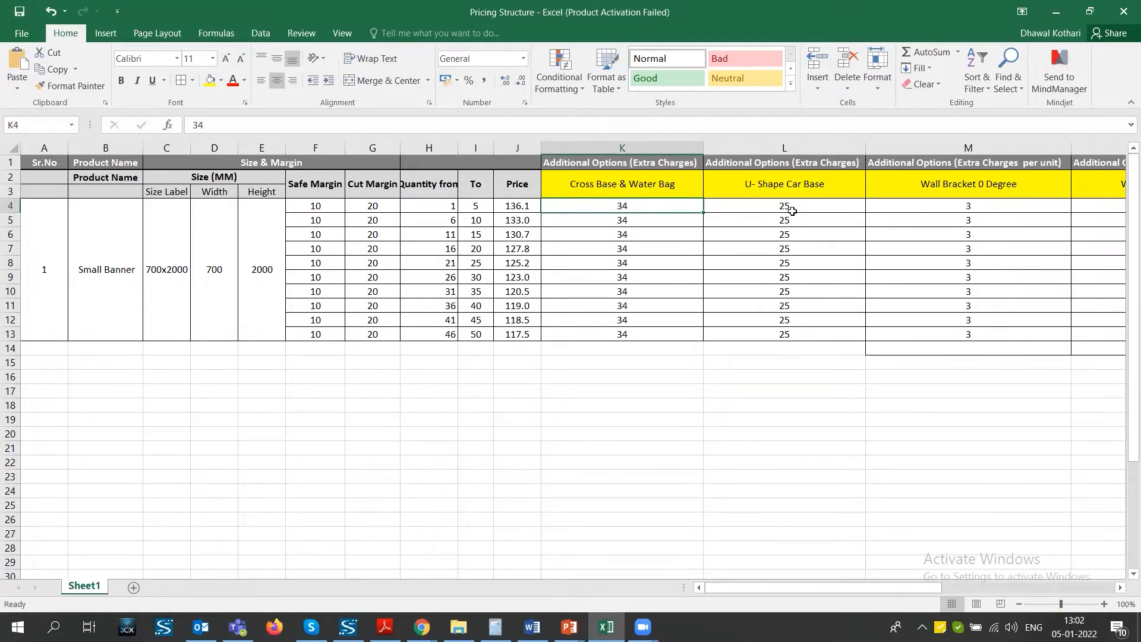
{"action": "left_click", "coordinate": [944, 207]}
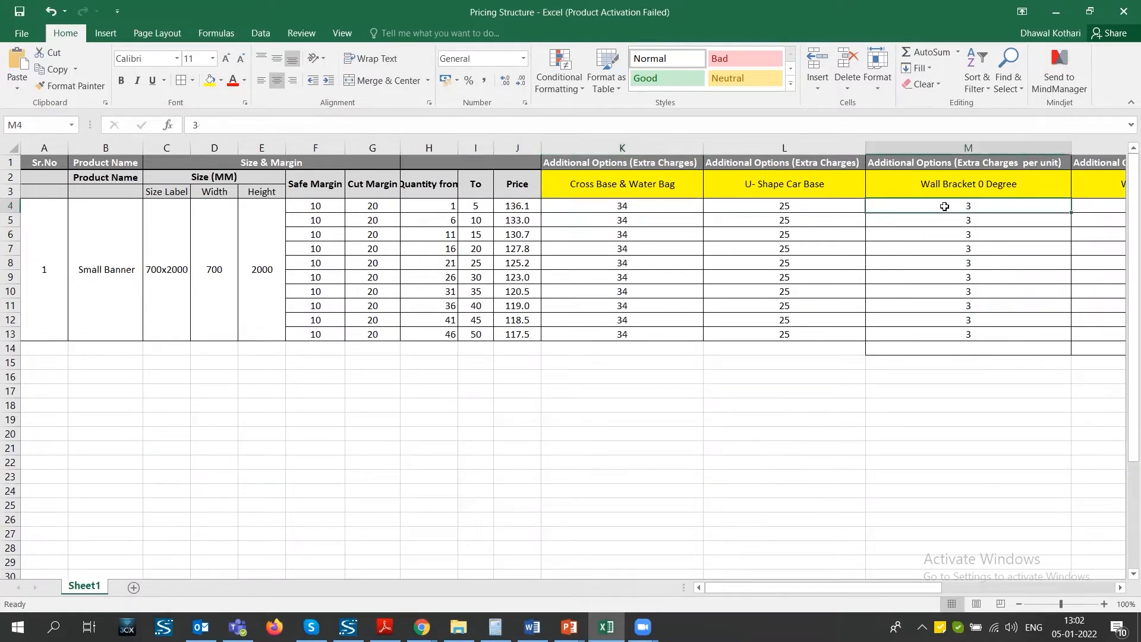
{"action": "key", "text": "Right"}
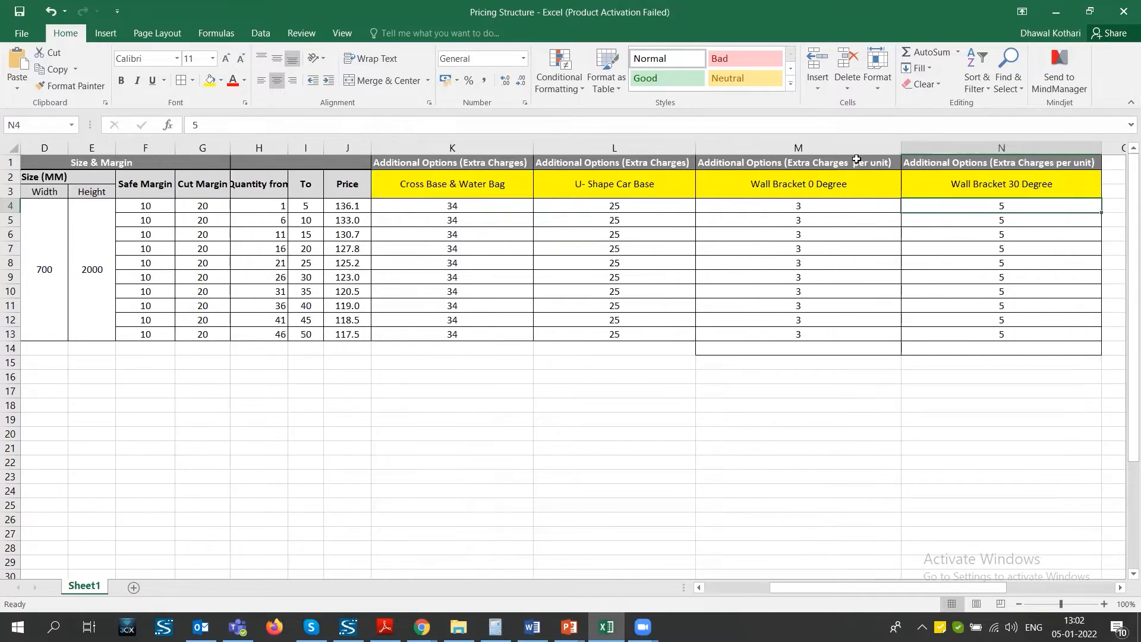
{"action": "left_click", "coordinate": [803, 209]}
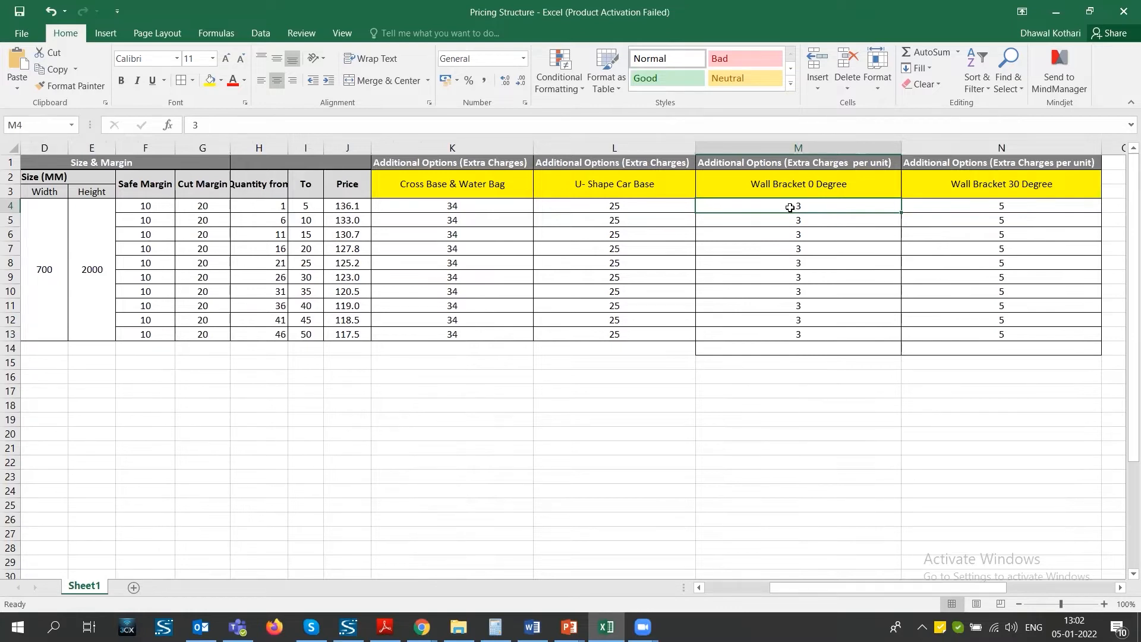
{"action": "left_click", "coordinate": [1015, 209]}
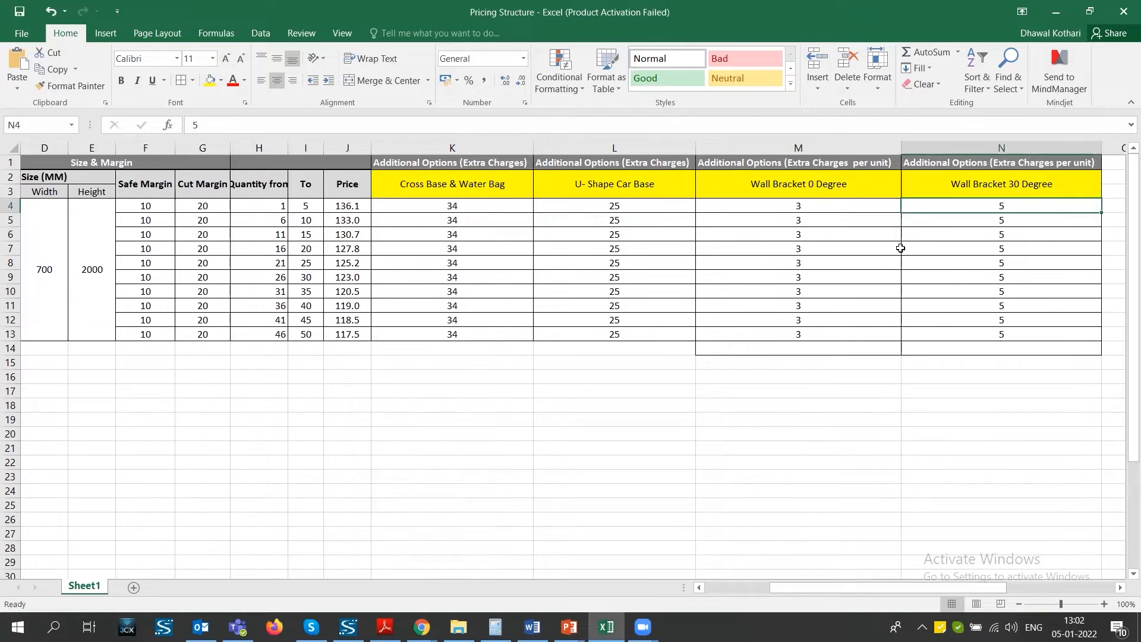
Step: Switch to the storefront's Small Banner page in Chrome and calculate the price for Cross Base and Water bag with quantity 2
{"action": "key", "text": "alt+Tab"}
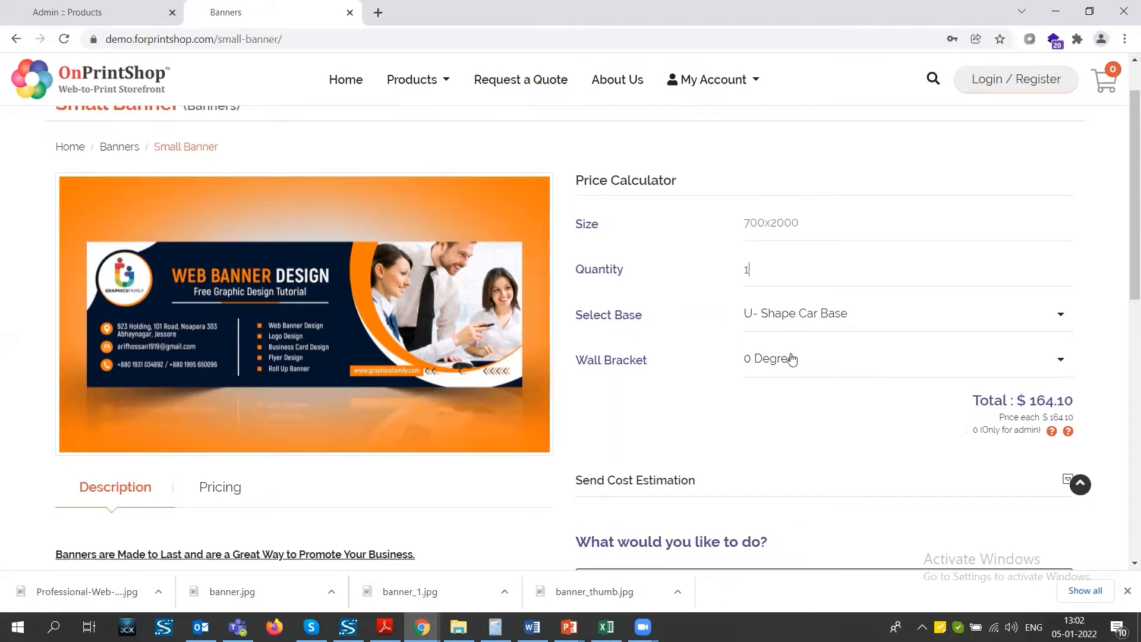
{"action": "left_click", "coordinate": [781, 319]}
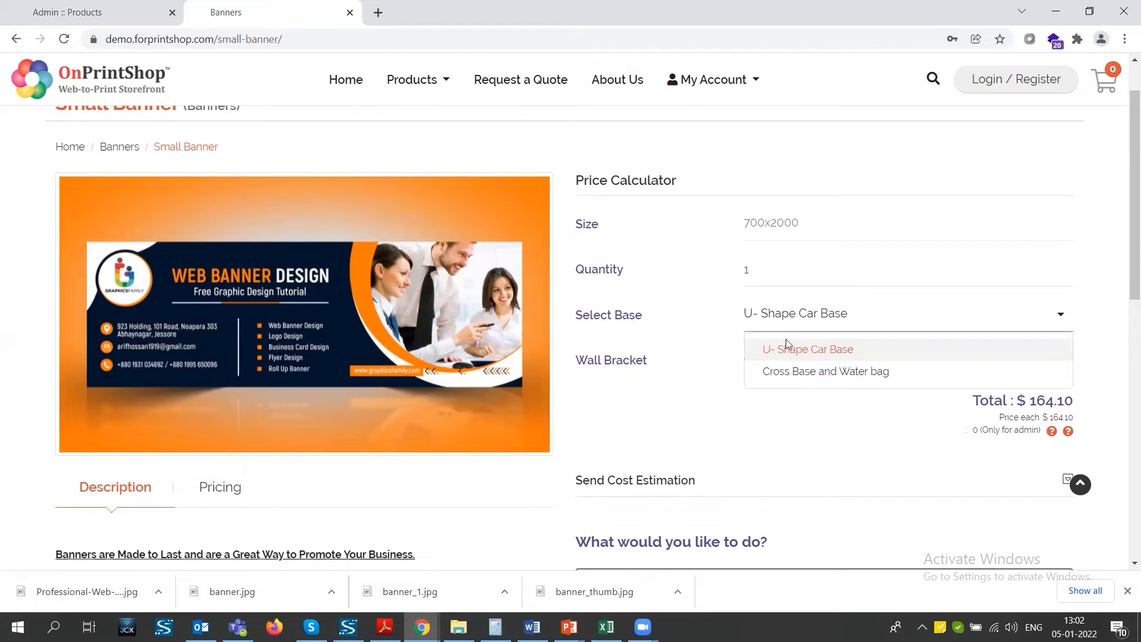
{"action": "left_click", "coordinate": [794, 374]}
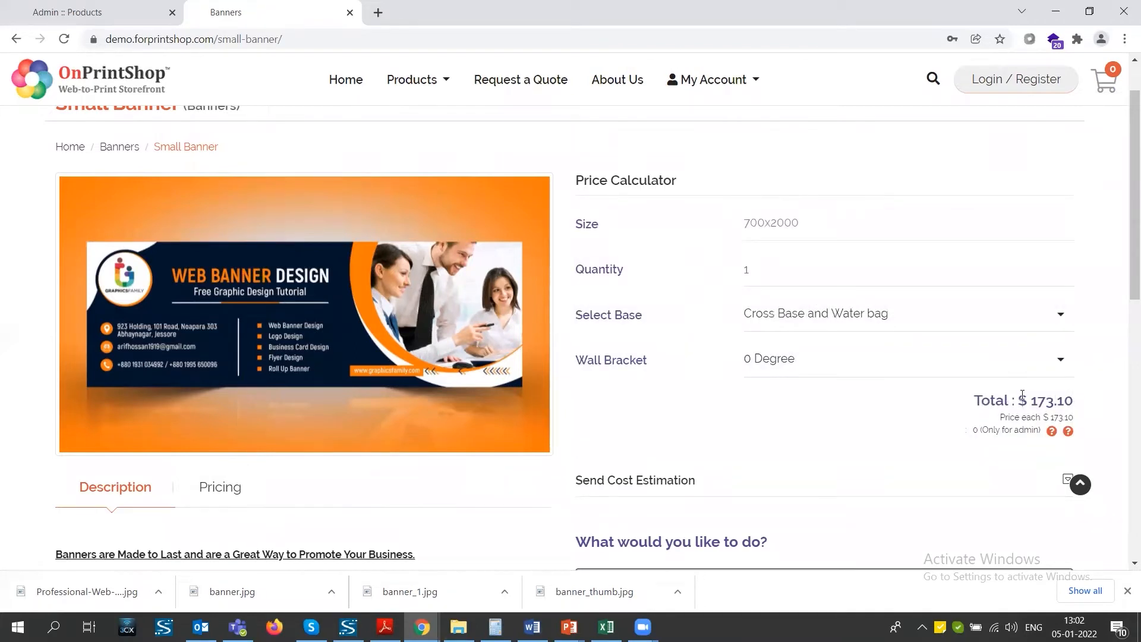
{"action": "double_click", "coordinate": [771, 276]}
{"action": "type", "text": "2"}
{"action": "left_click", "coordinate": [1088, 269]}
{"action": "double_click", "coordinate": [1035, 402]}
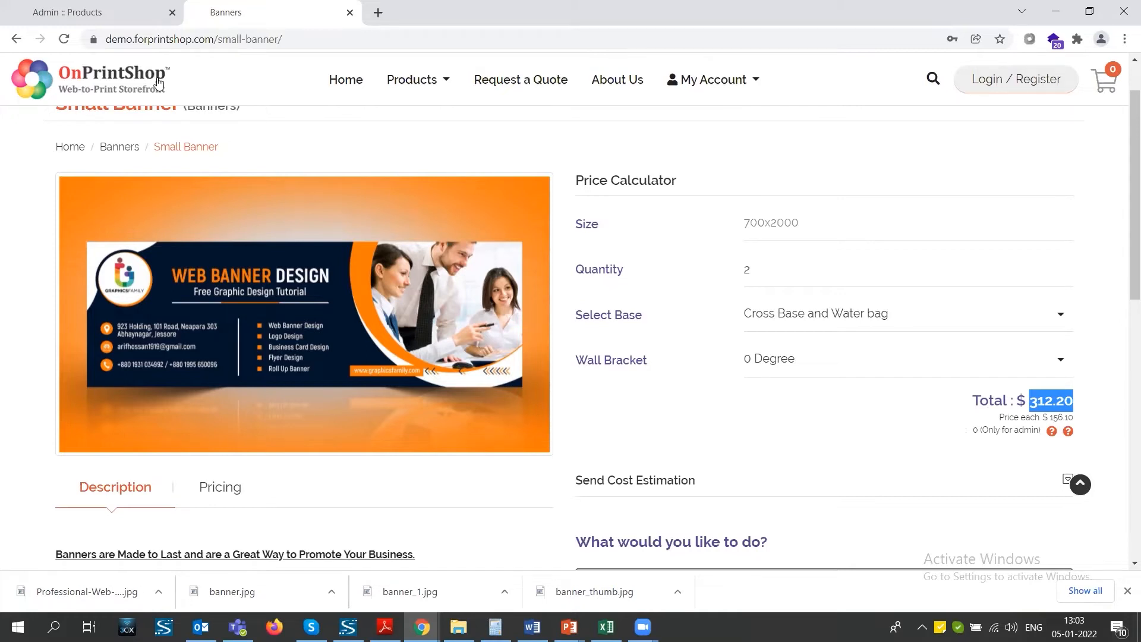
Step: Switch to the store admin's product list and open the Small Banner product for editing
{"action": "left_click", "coordinate": [102, 13]}
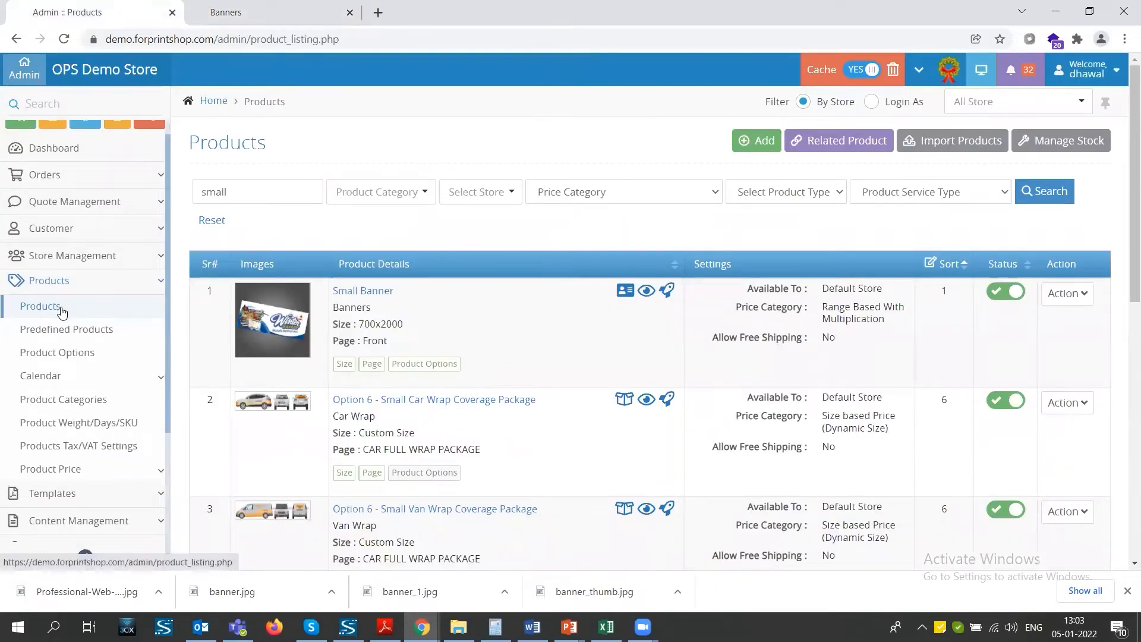
{"action": "left_click_drag", "start_coordinate": [332, 291], "coordinate": [389, 294]}
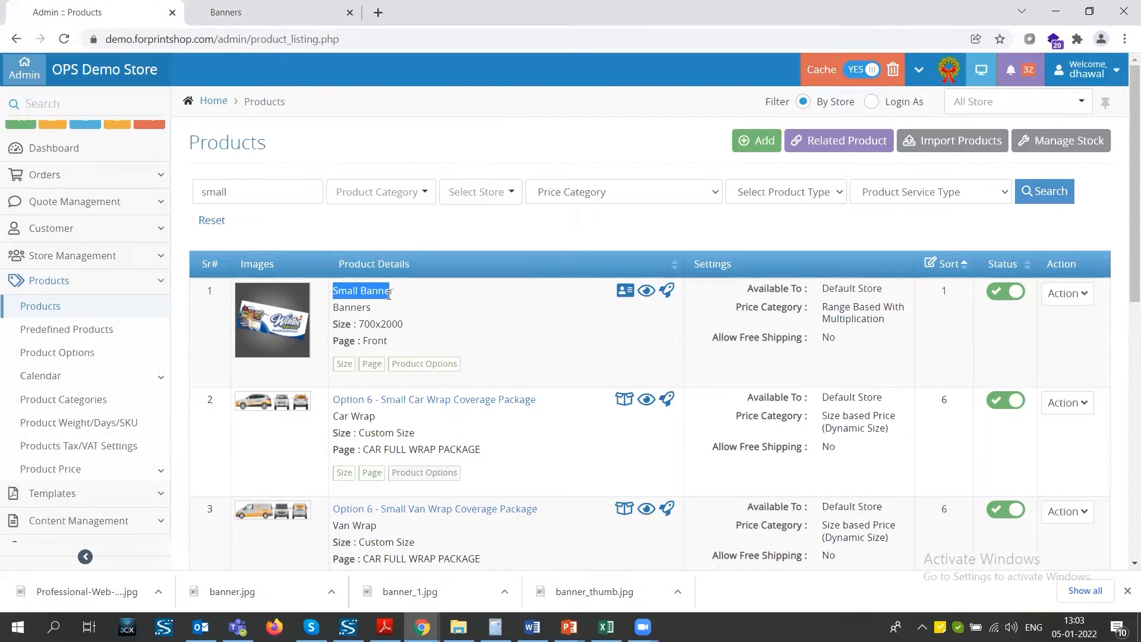
{"action": "left_click", "coordinate": [1073, 296]}
{"action": "left_click", "coordinate": [1023, 341]}
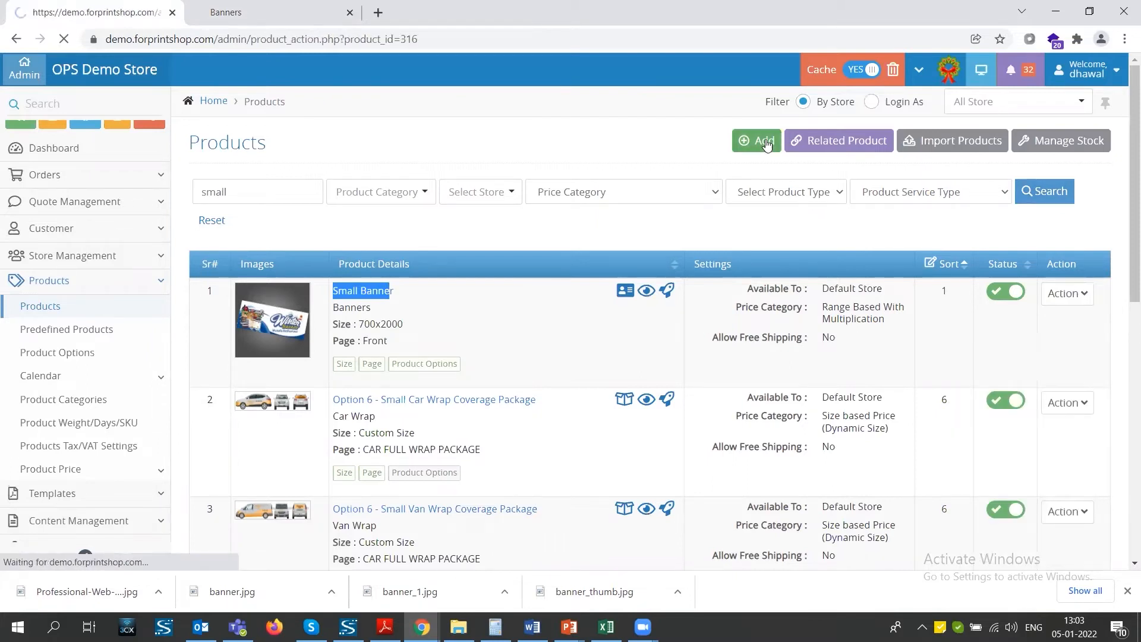
Step: Review the product's name, internal title and URL fields, comparing the URL with the storefront page's address
{"action": "scroll", "coordinate": [375, 219], "scroll_direction": "down", "scroll_amount": 2}
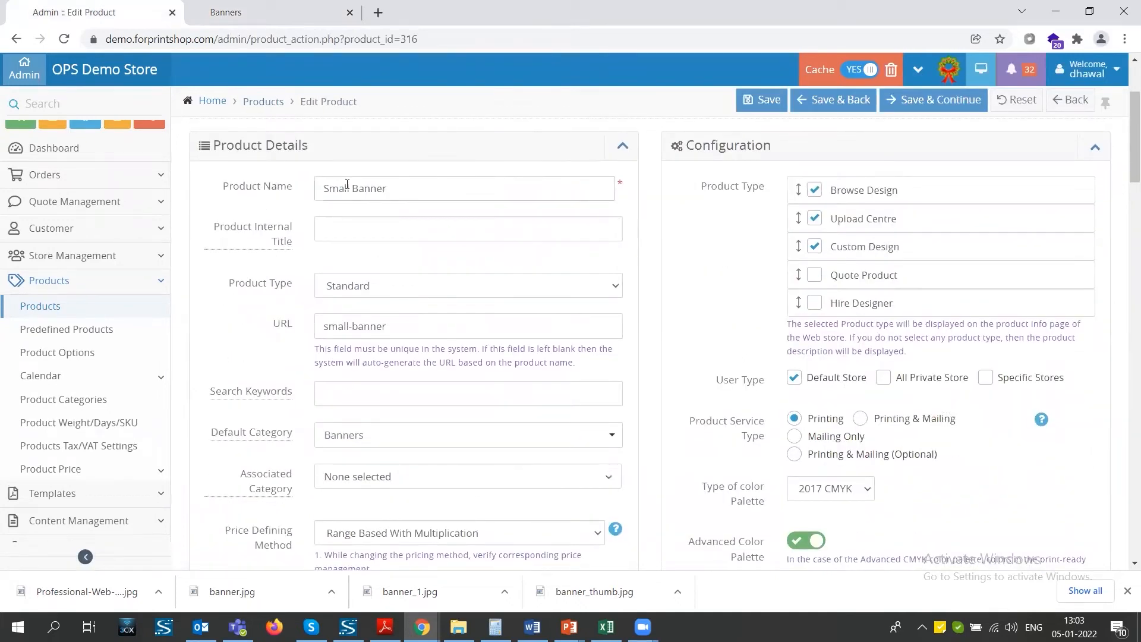
{"action": "left_click", "coordinate": [329, 228]}
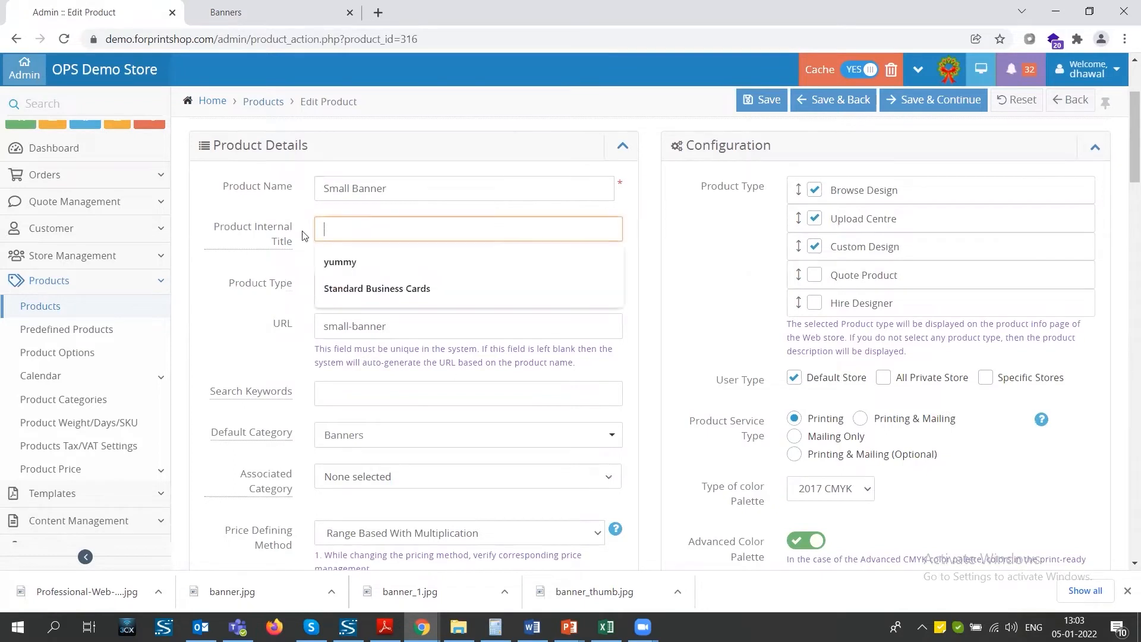
{"action": "left_click", "coordinate": [226, 213]}
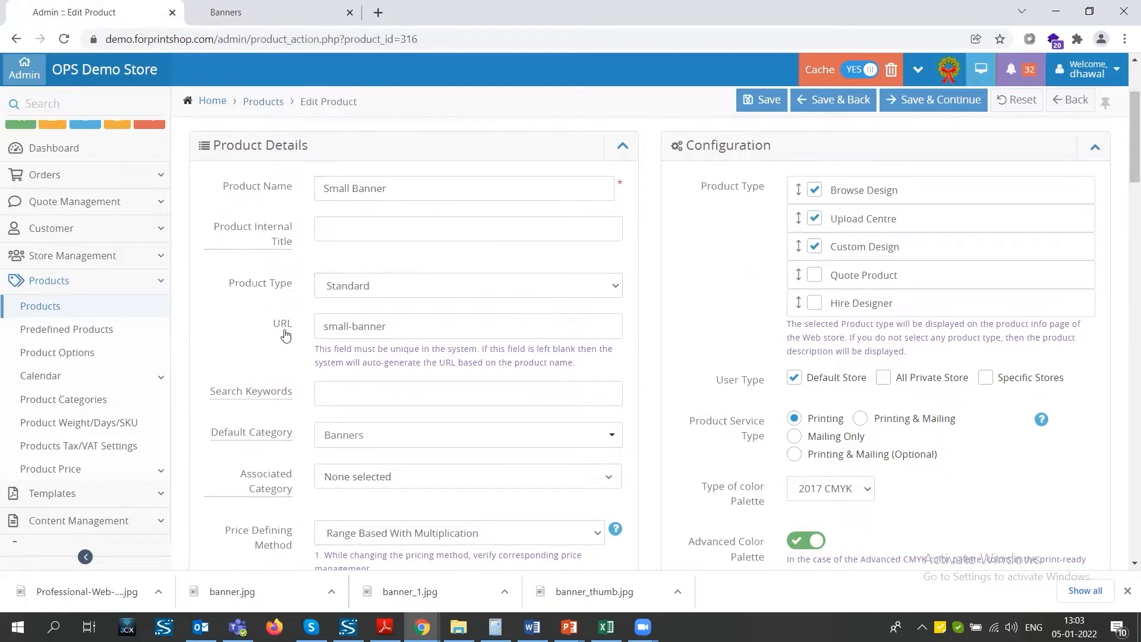
{"action": "left_click", "coordinate": [238, 12]}
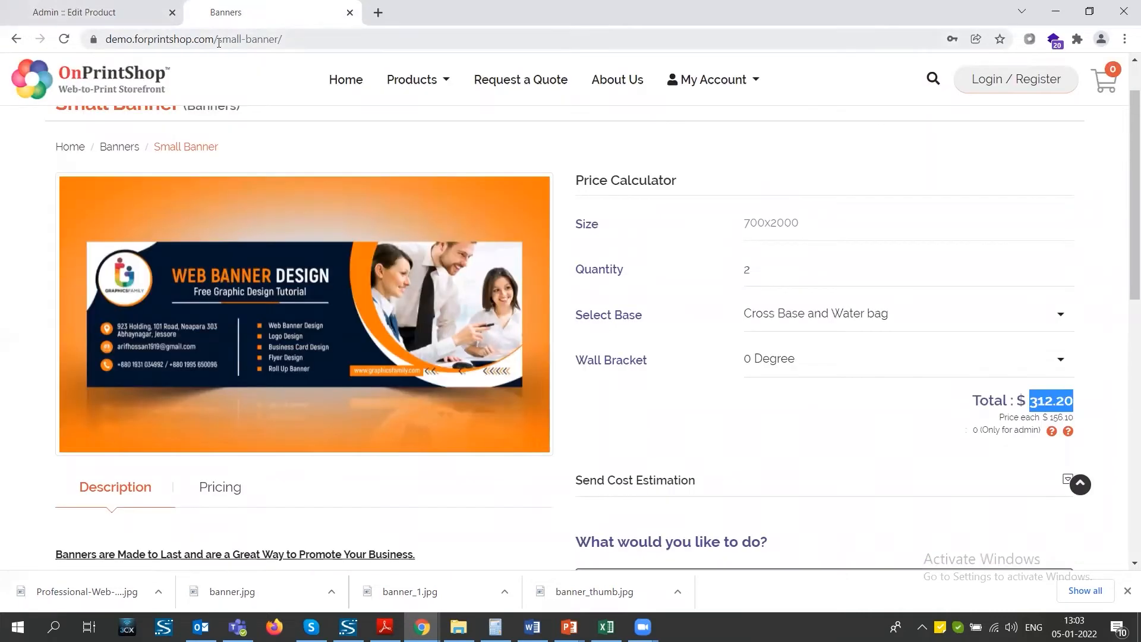
{"action": "left_click", "coordinate": [138, 10]}
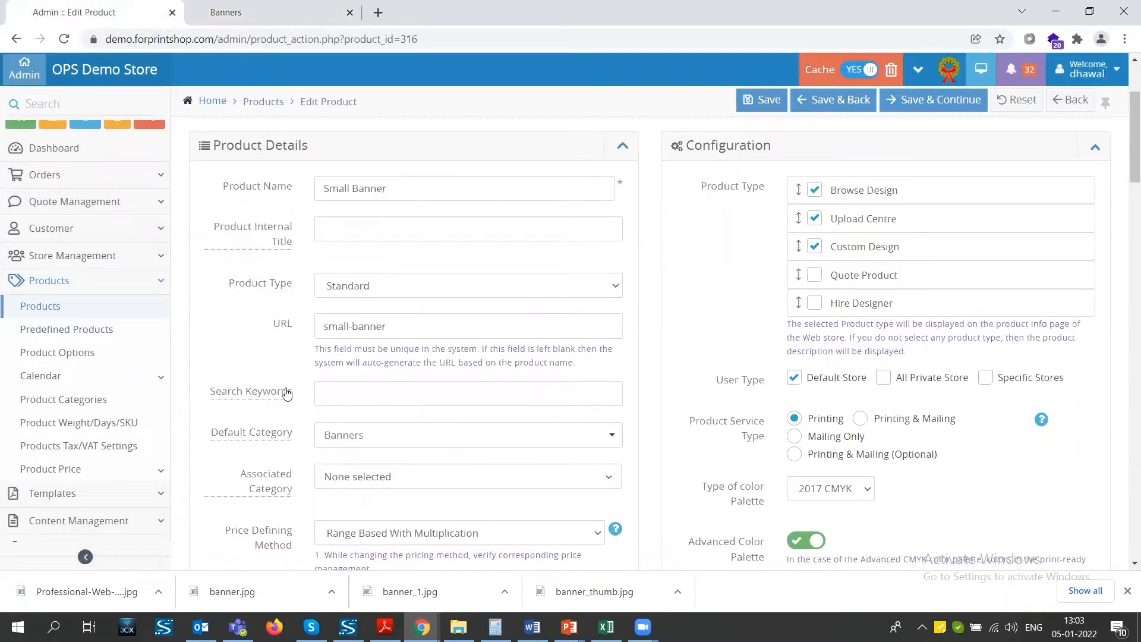
Step: Review the product's search keywords, default and associated categories, and the available price defining methods
{"action": "mouse_move", "coordinate": [258, 402]}
{"action": "scroll", "coordinate": [341, 437], "scroll_direction": "down", "scroll_amount": 1}
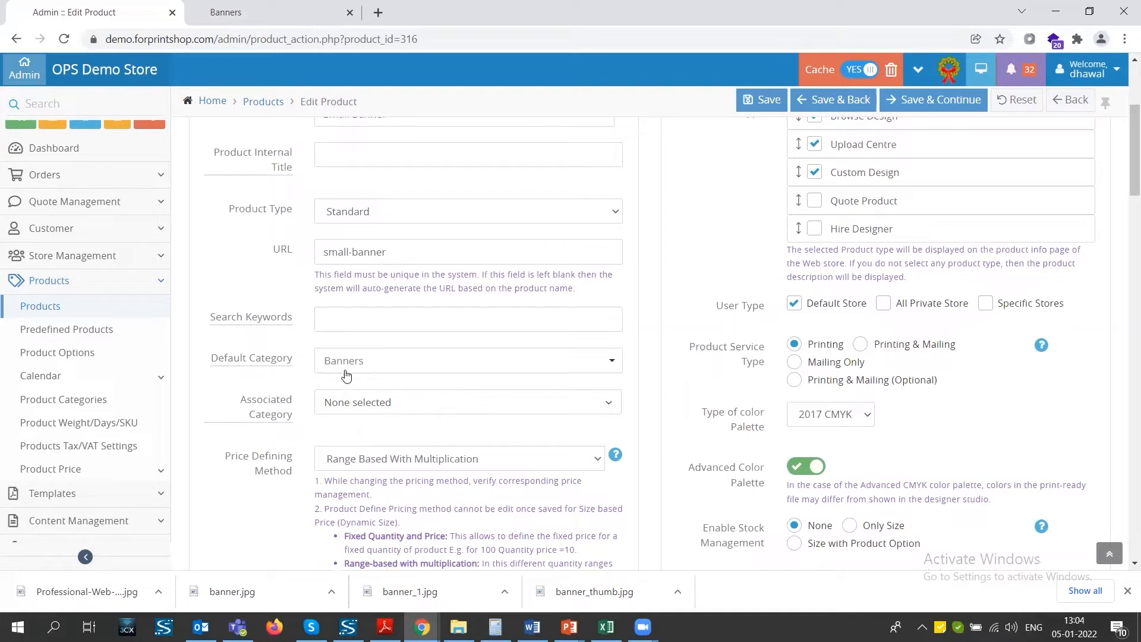
{"action": "left_click", "coordinate": [348, 415]}
{"action": "left_click", "coordinate": [349, 414]}
{"action": "left_click", "coordinate": [377, 462]}
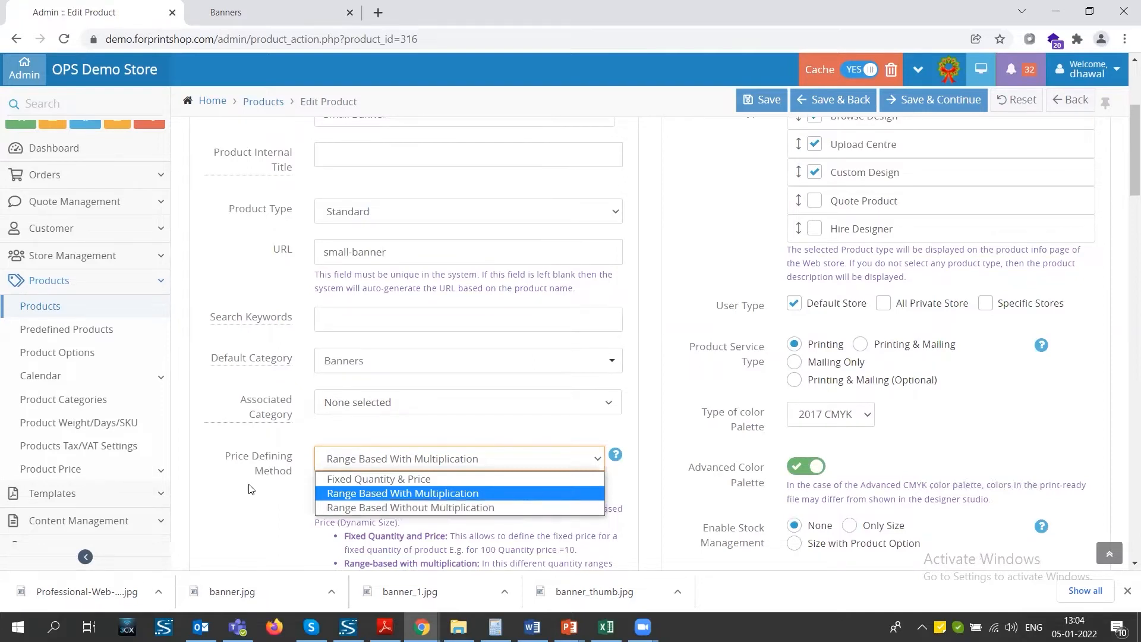
{"action": "left_click", "coordinate": [287, 469]}
Step: Read the help for Apply Linear Formula through to the linear price calculation example
{"action": "scroll", "coordinate": [288, 468], "scroll_direction": "down", "scroll_amount": 6}
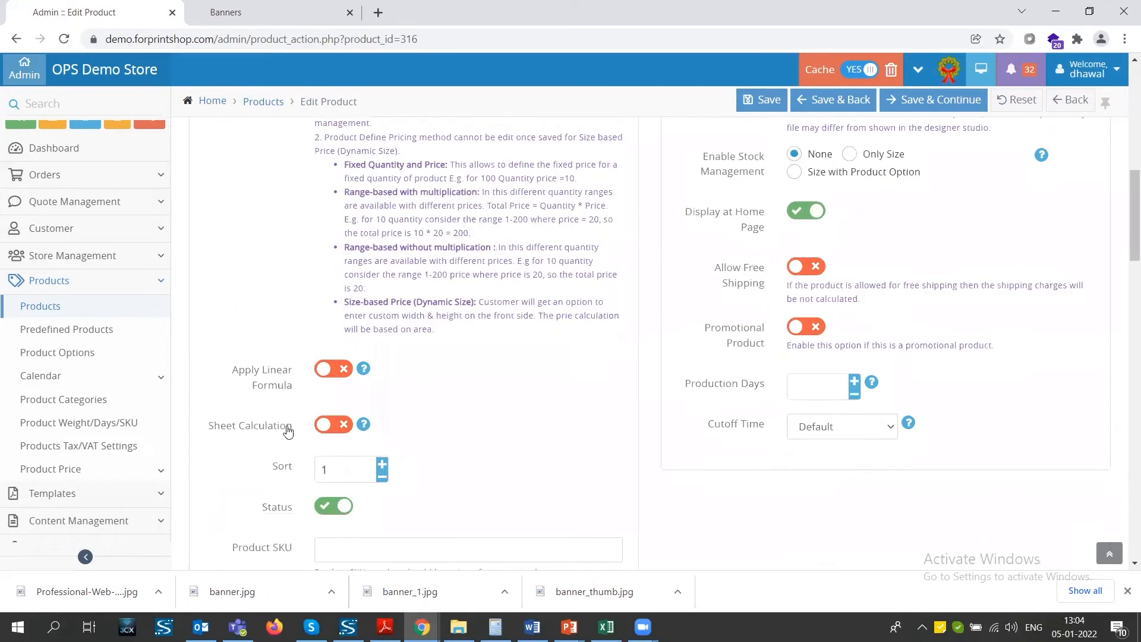
{"action": "left_click", "coordinate": [364, 371]}
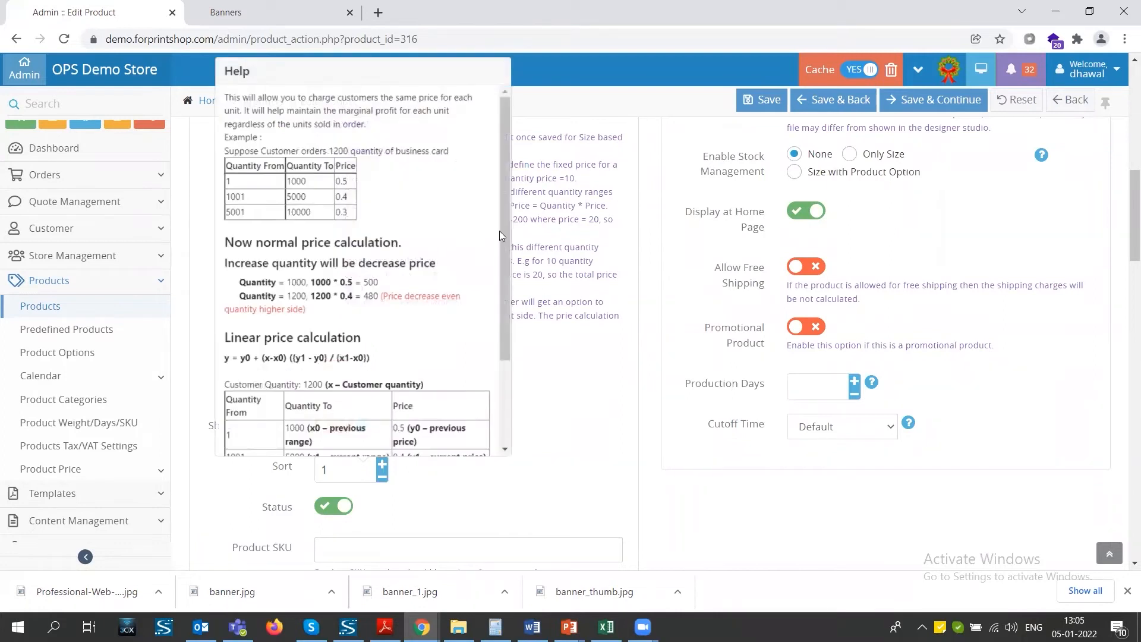
{"action": "left_click_drag", "start_coordinate": [503, 228], "coordinate": [497, 340]}
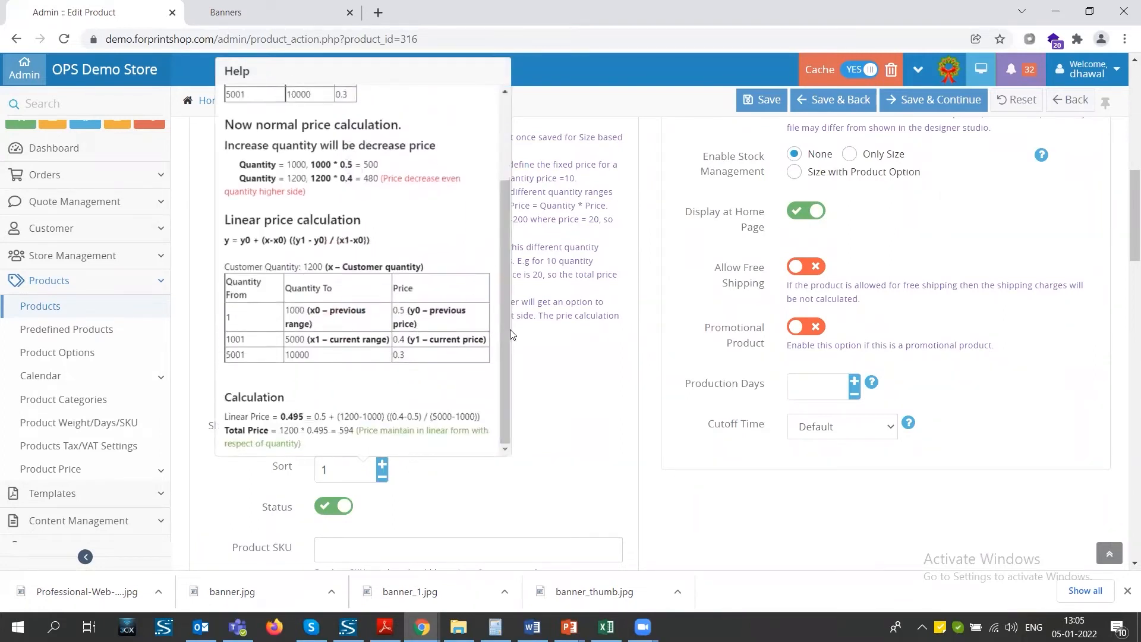
{"action": "scroll", "coordinate": [426, 430], "scroll_direction": "down", "scroll_amount": 1}
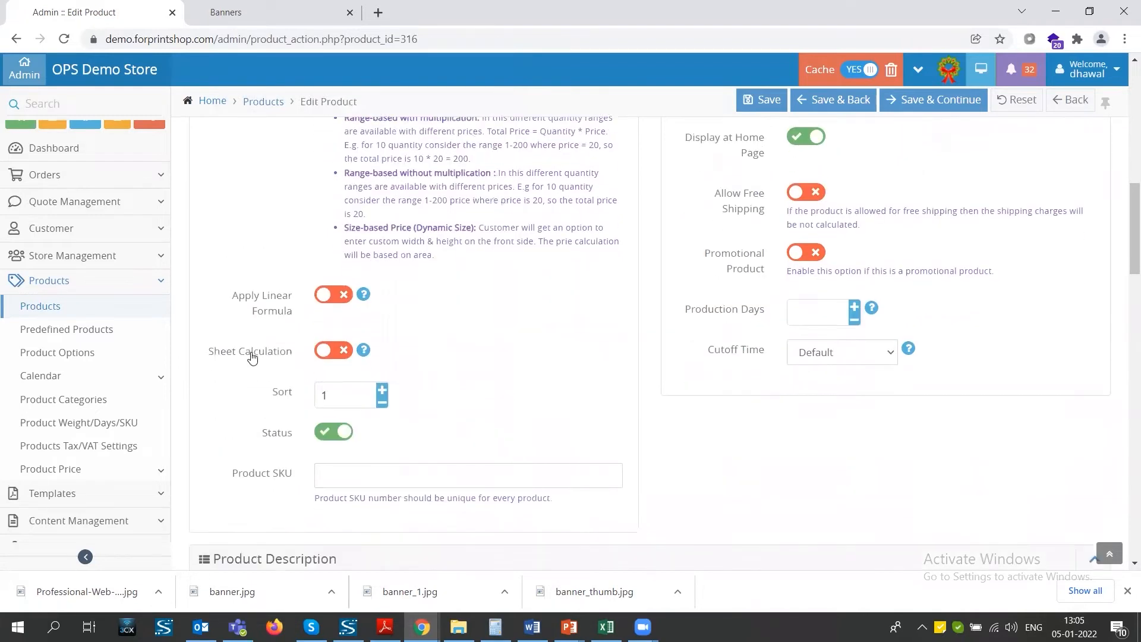
Step: Review the sheet calculation, status and SKU settings and the product description's images and texts
{"action": "scroll", "coordinate": [341, 385], "scroll_direction": "down", "scroll_amount": 1}
{"action": "scroll", "coordinate": [379, 445], "scroll_direction": "down", "scroll_amount": 4}
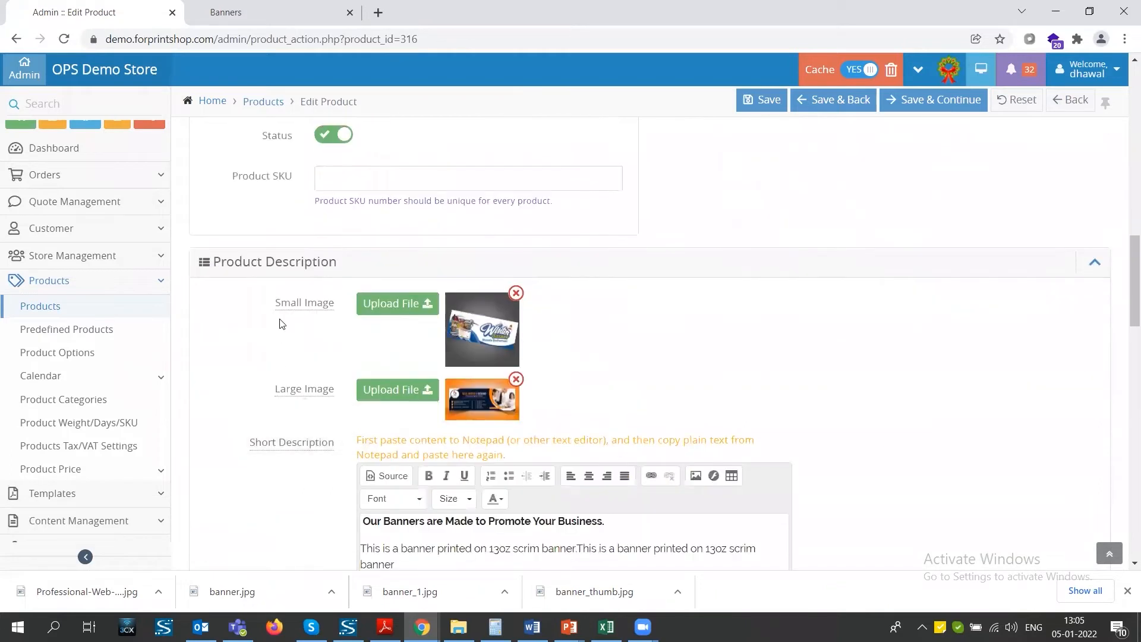
{"action": "scroll", "coordinate": [416, 399], "scroll_direction": "down", "scroll_amount": 3}
{"action": "scroll", "coordinate": [415, 400], "scroll_direction": "down", "scroll_amount": 14}
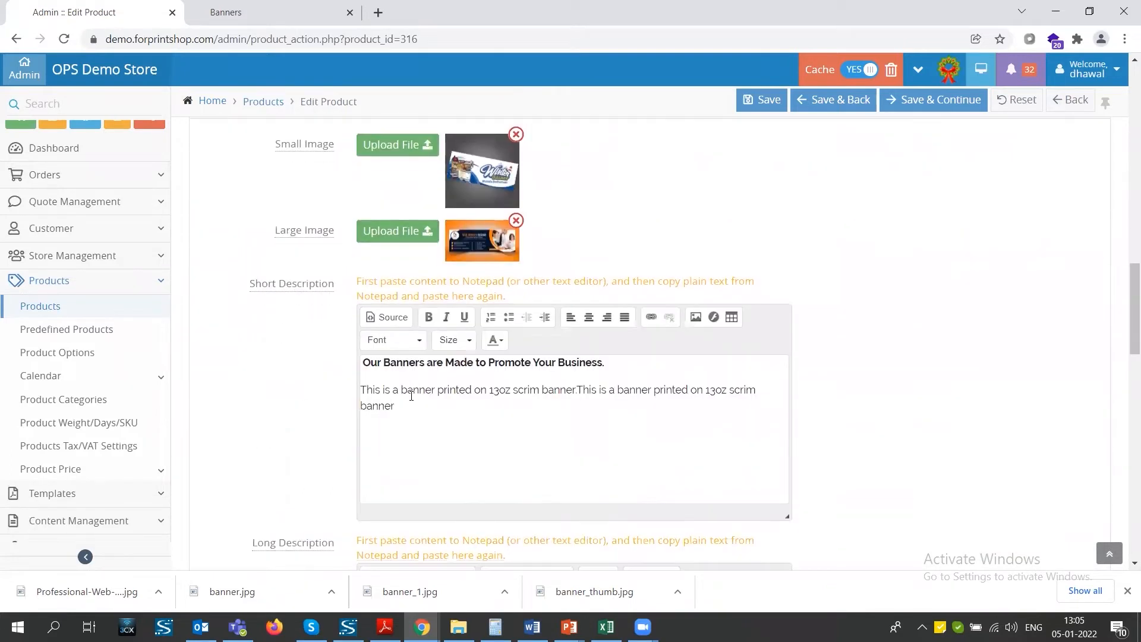
{"action": "scroll", "coordinate": [411, 396], "scroll_direction": "up", "scroll_amount": 20}
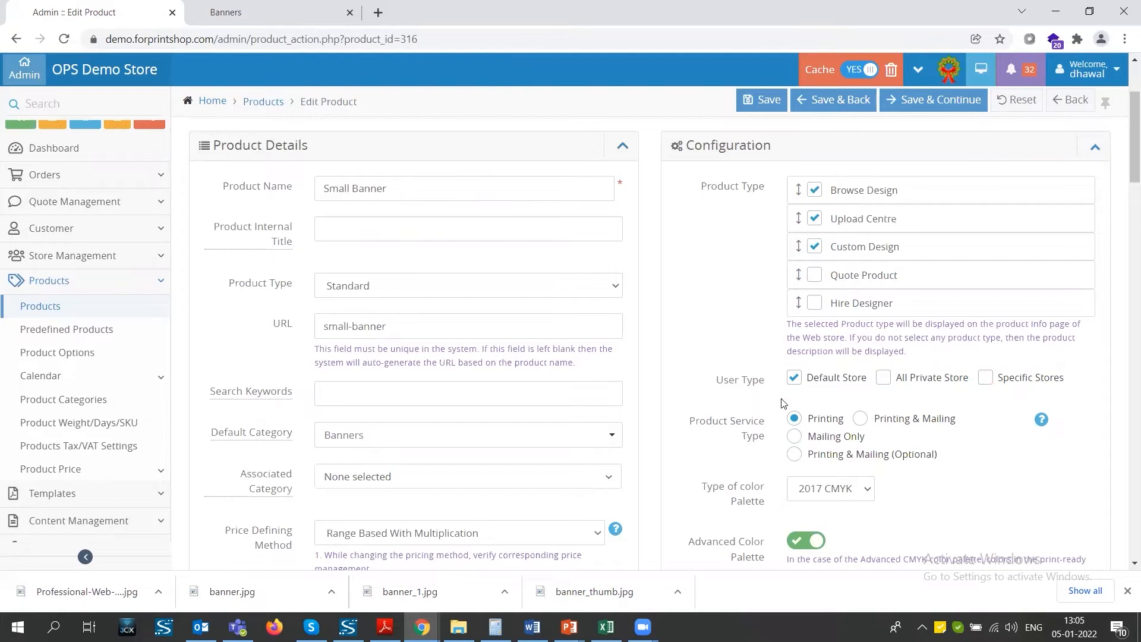
Step: Review the Configuration settings from product type and user type through stock management, shipping, production days and cutoff time
{"action": "scroll", "coordinate": [782, 403], "scroll_direction": "down", "scroll_amount": 2}
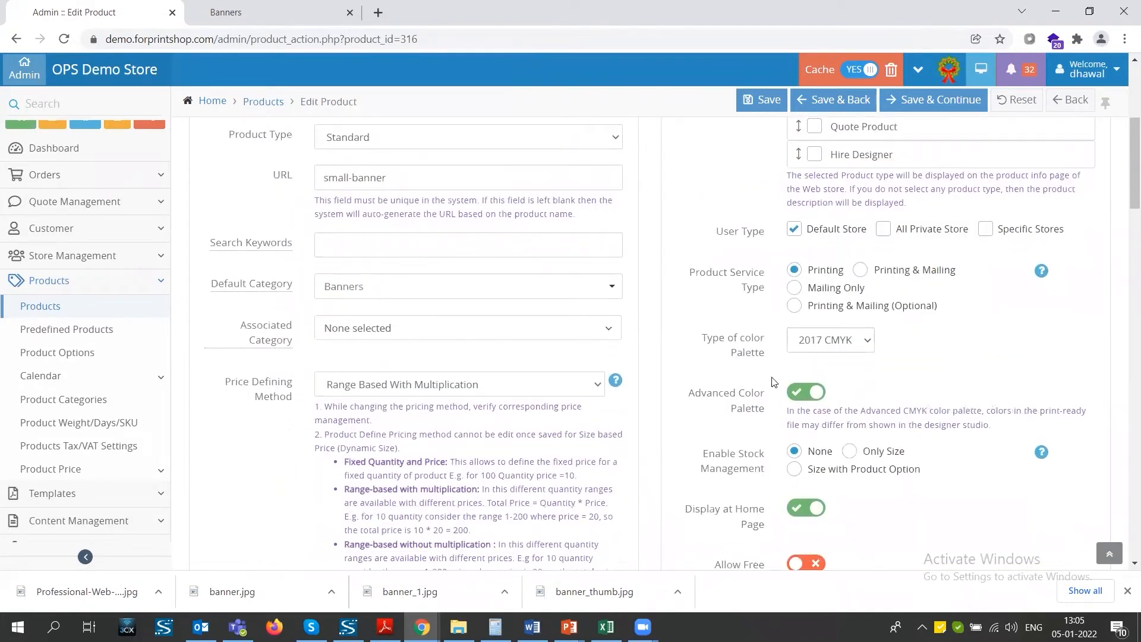
{"action": "scroll", "coordinate": [774, 381], "scroll_direction": "down", "scroll_amount": 2}
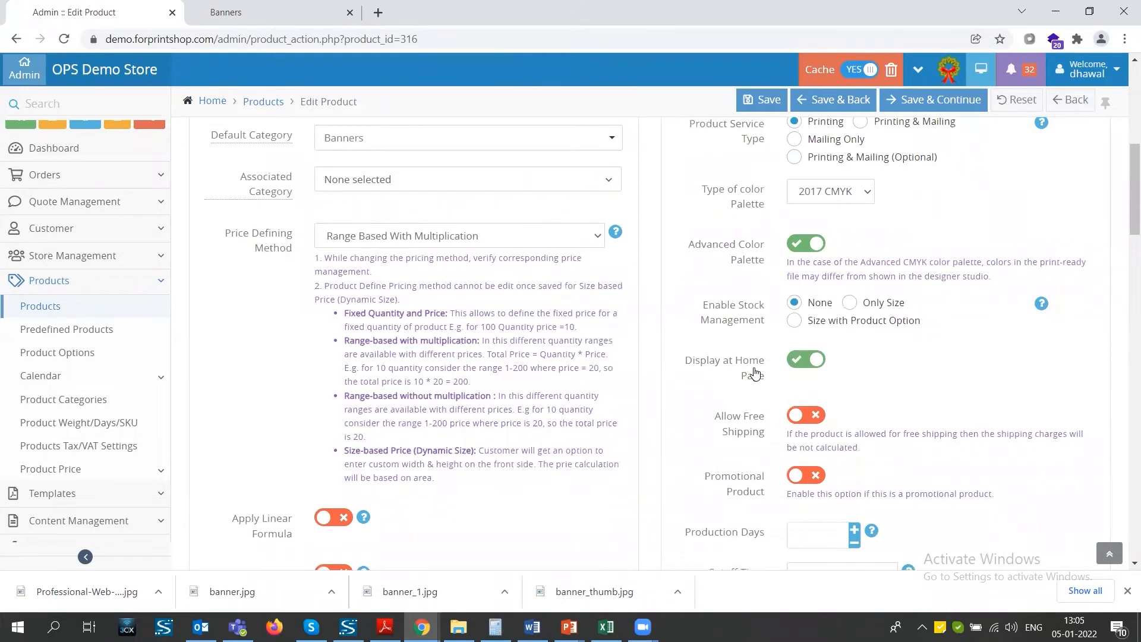
{"action": "scroll", "coordinate": [753, 372], "scroll_direction": "down", "scroll_amount": 1}
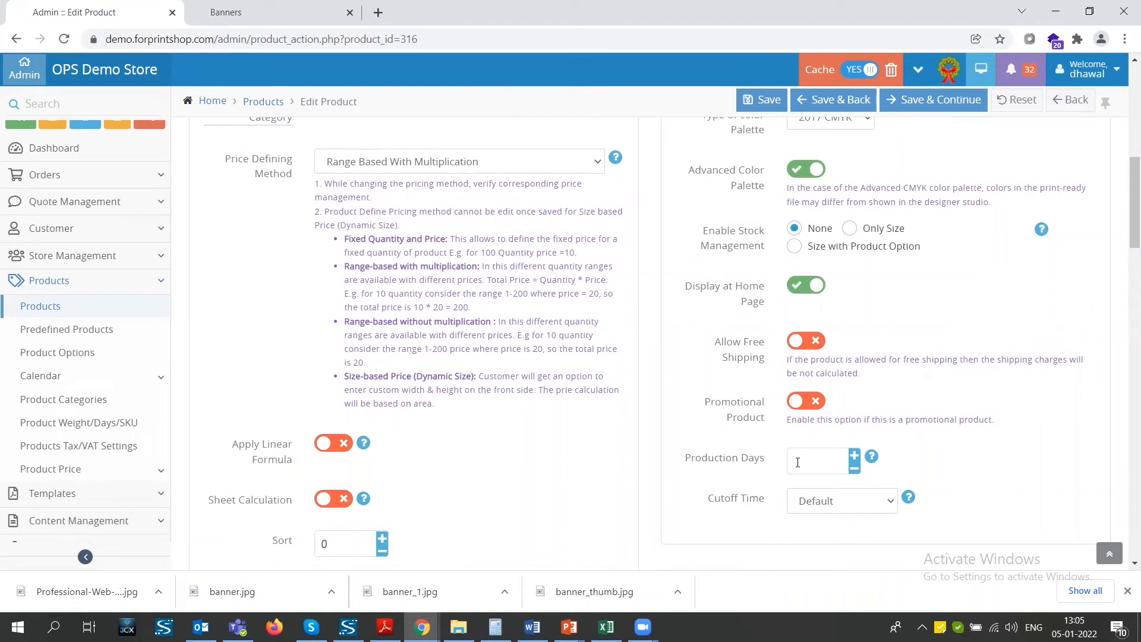
{"action": "scroll", "coordinate": [797, 463], "scroll_direction": "up", "scroll_amount": 10}
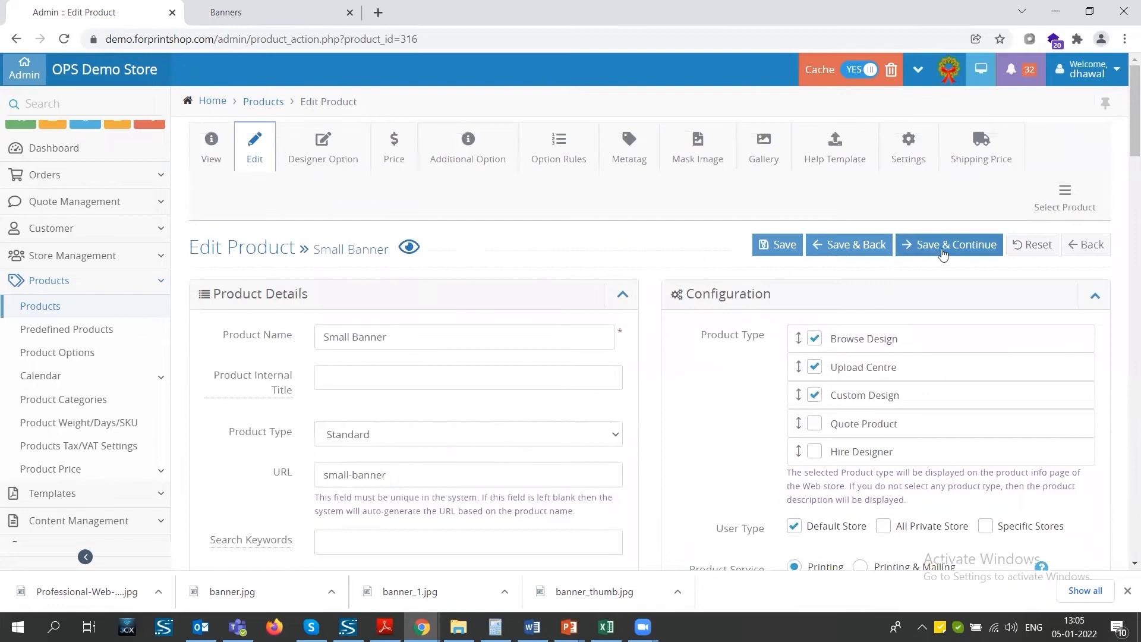
Step: Review the Small Banner's designer options: size title, bleed width and height, and the cut and safe margins
{"action": "left_click", "coordinate": [315, 163]}
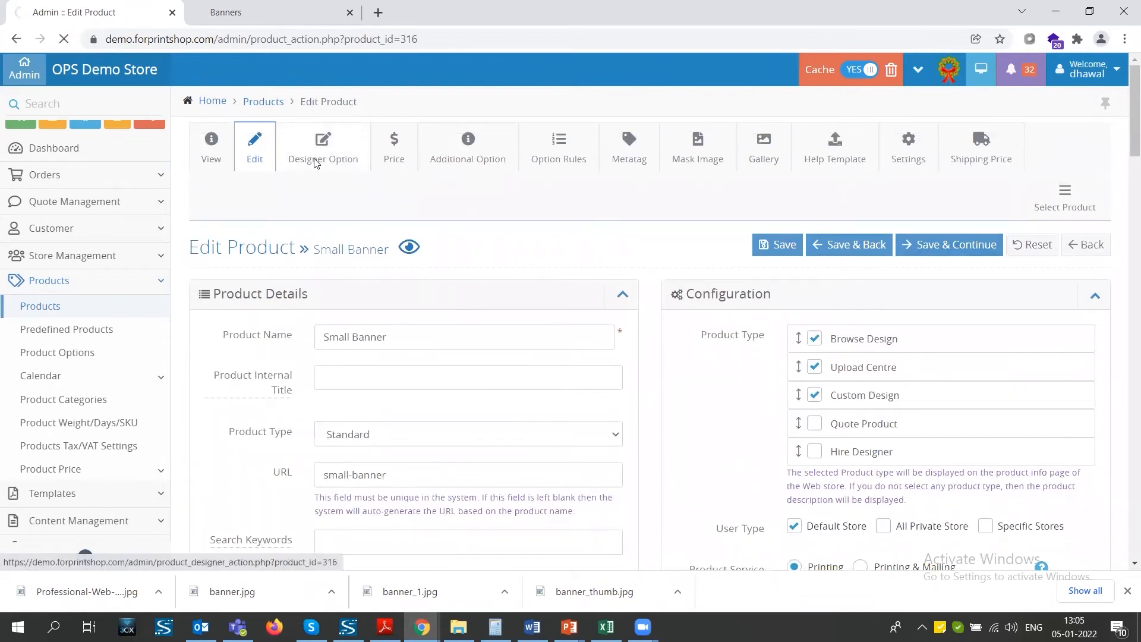
{"action": "double_click", "coordinate": [286, 366]}
{"action": "double_click", "coordinate": [453, 393]}
{"action": "double_click", "coordinate": [445, 450]}
{"action": "scroll", "coordinate": [445, 450], "scroll_direction": "down", "scroll_amount": 5}
{"action": "double_click", "coordinate": [346, 381]}
{"action": "double_click", "coordinate": [445, 434]}
{"action": "double_click", "coordinate": [345, 479]}
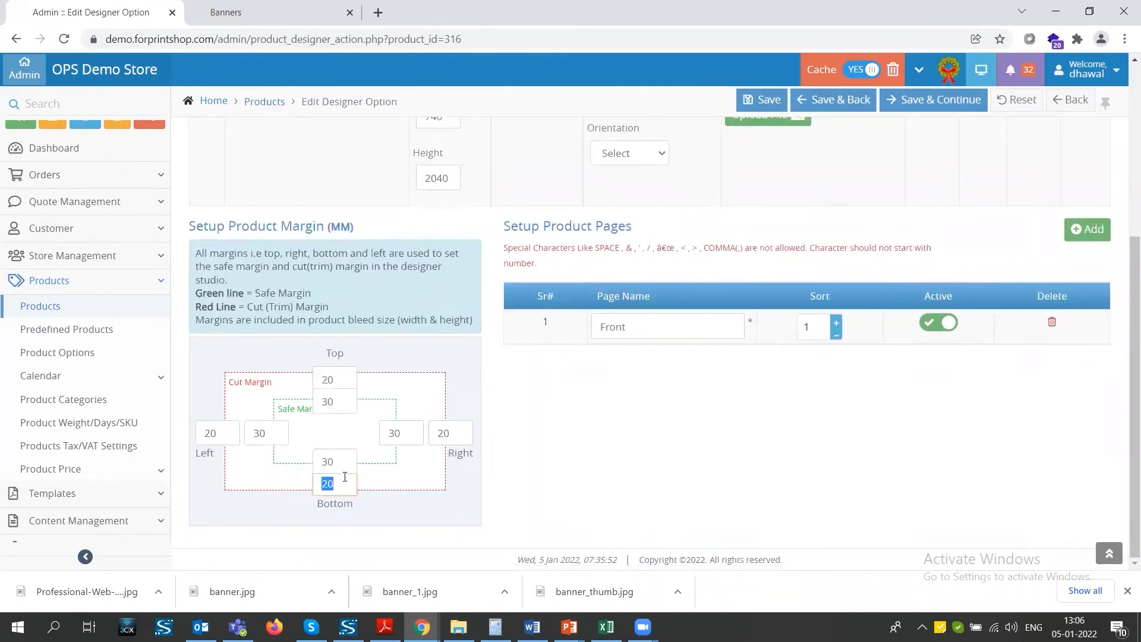
{"action": "scroll", "coordinate": [619, 369], "scroll_direction": "up", "scroll_amount": 5}
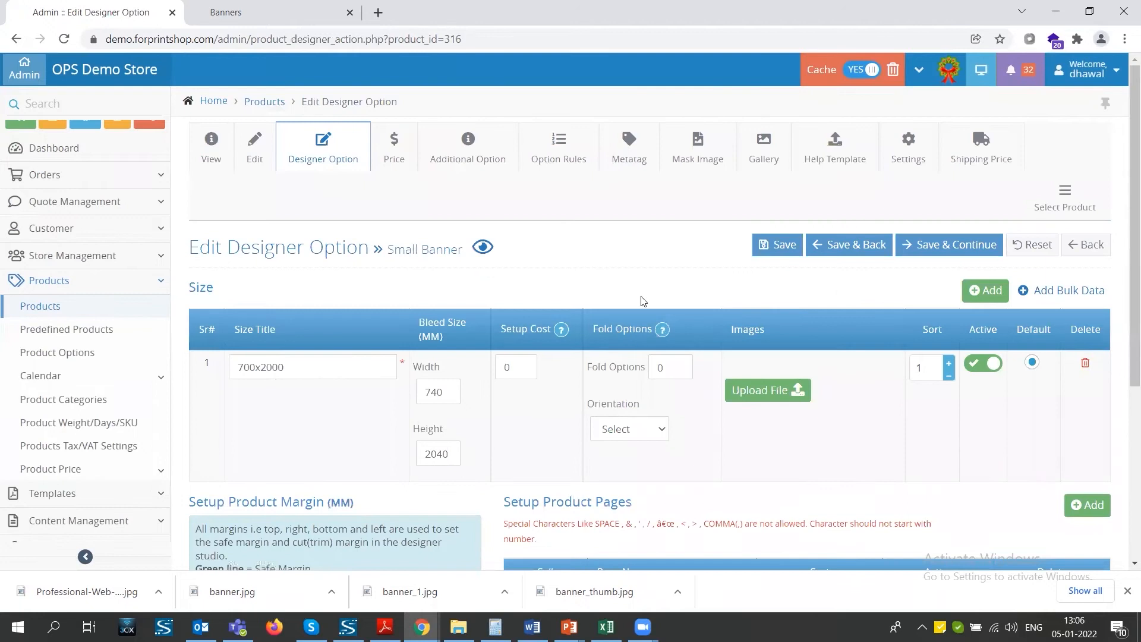
Step: Compare the product's quantity range prices with the quantity and price columns of the Excel pricing sheet
{"action": "left_click", "coordinate": [403, 159]}
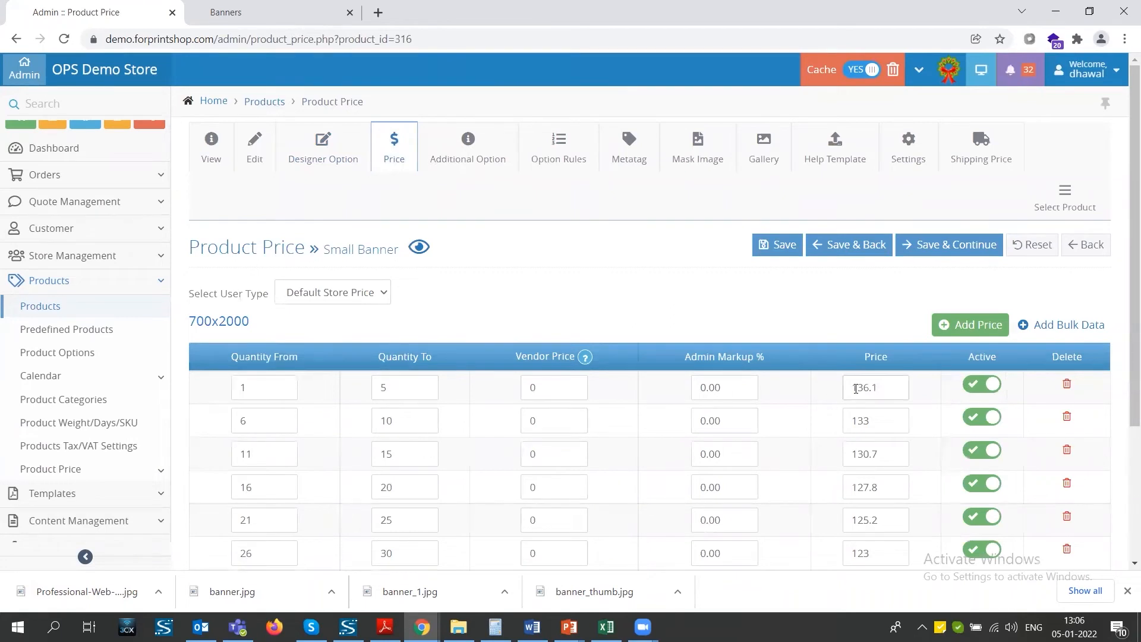
{"action": "left_click", "coordinate": [606, 626]}
{"action": "left_click_drag", "start_coordinate": [347, 206], "coordinate": [347, 220]}
{"action": "left_click", "coordinate": [280, 210]}
{"action": "left_click", "coordinate": [305, 208]}
{"action": "left_click", "coordinate": [329, 206]}
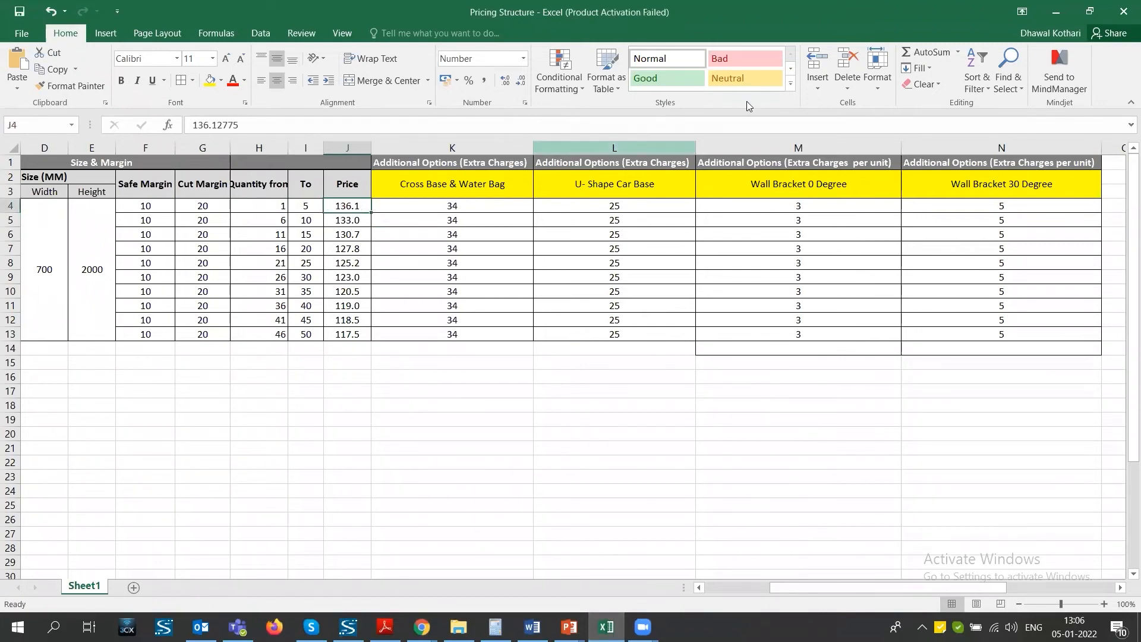
{"action": "key", "text": "alt+Tab"}
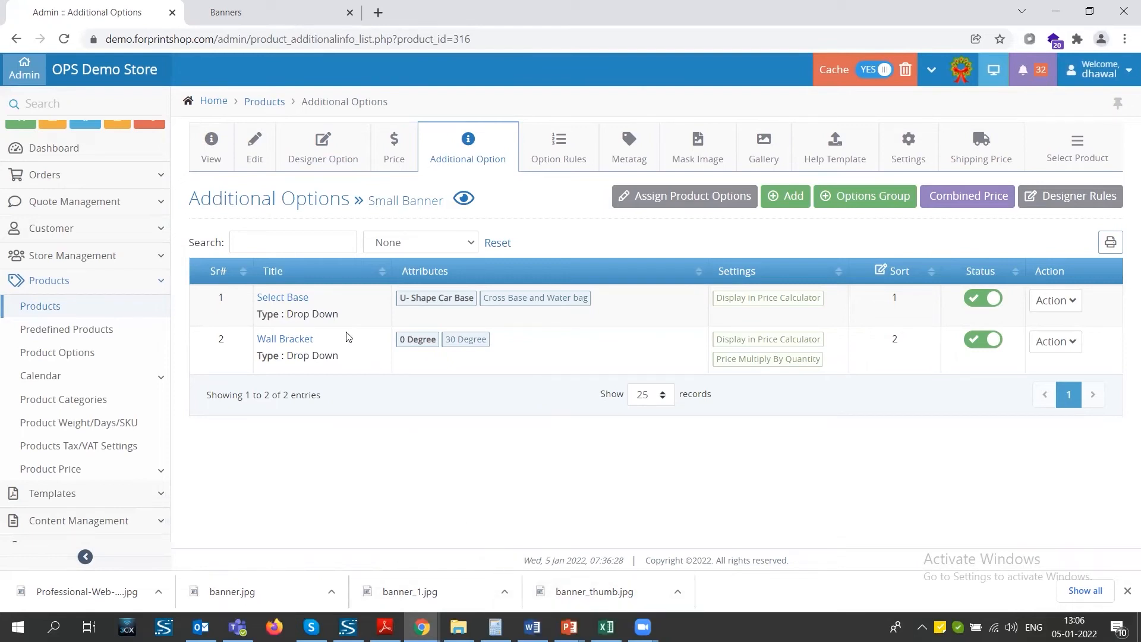
Step: Review the Select Base additional option's type, base attributes and Price Multiply By Quantity setting
{"action": "left_click", "coordinate": [1064, 300]}
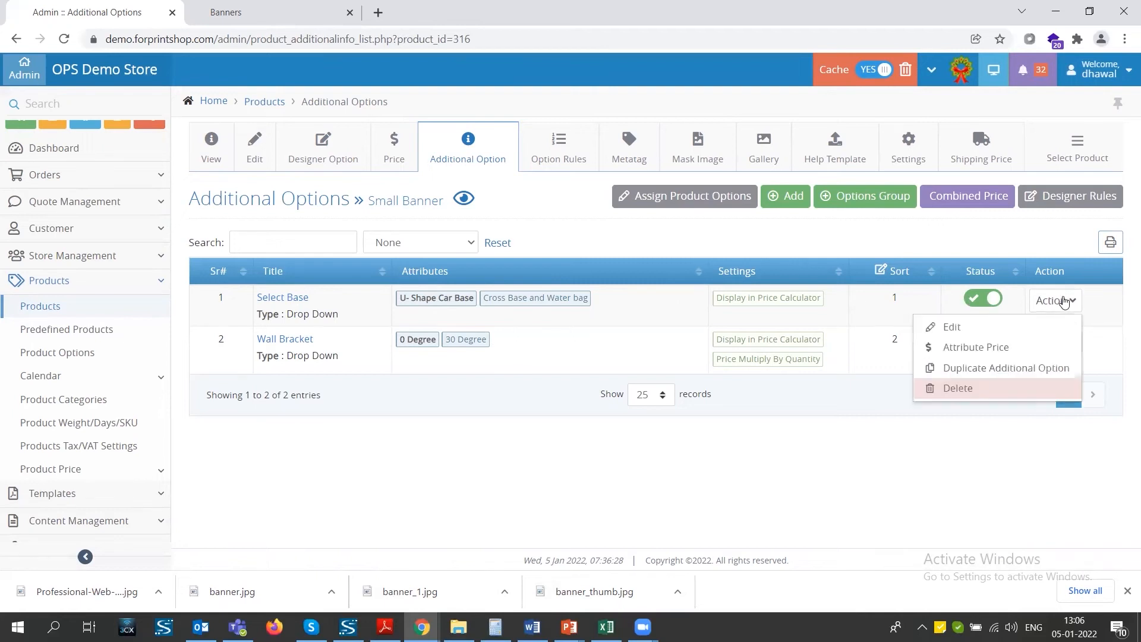
{"action": "left_click", "coordinate": [993, 336]}
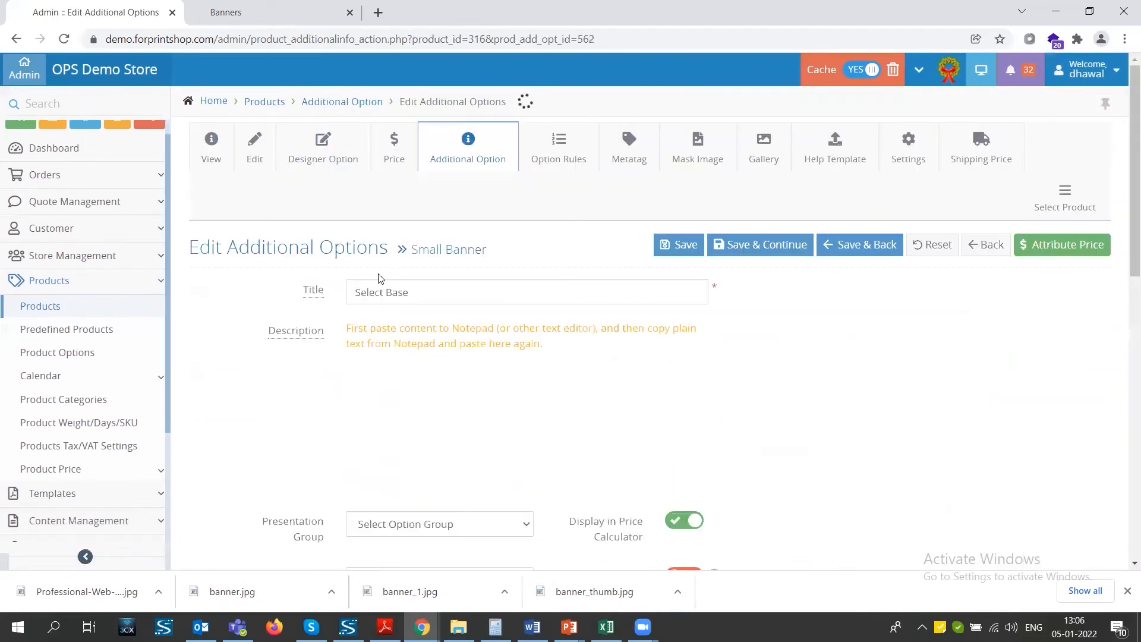
{"action": "scroll", "coordinate": [385, 290], "scroll_direction": "down", "scroll_amount": 6}
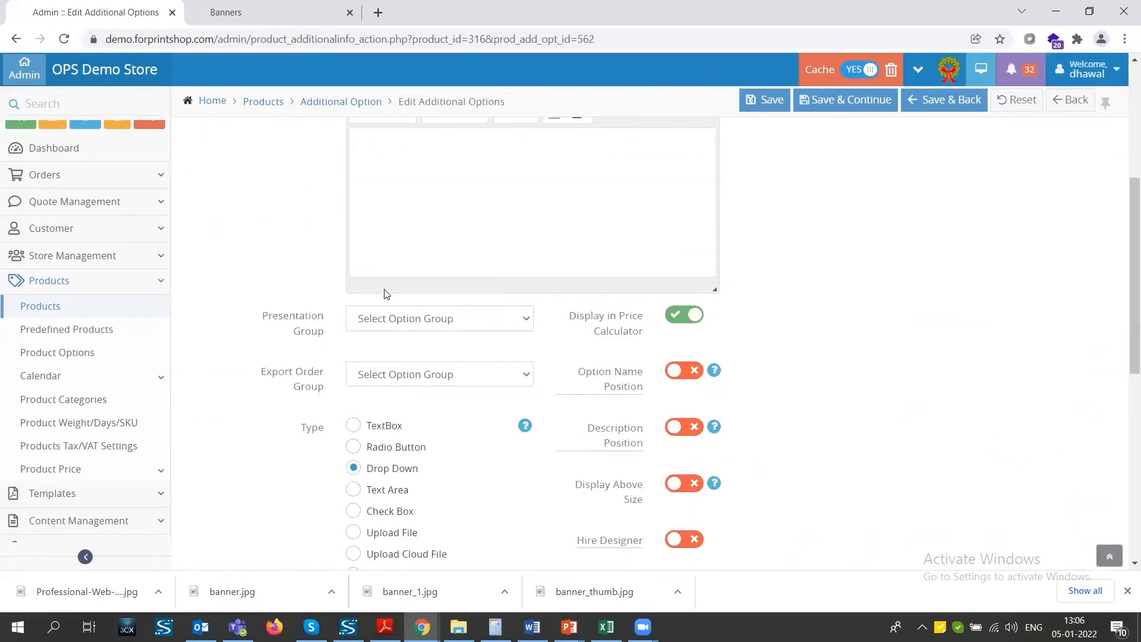
{"action": "scroll", "coordinate": [366, 333], "scroll_direction": "down", "scroll_amount": 5}
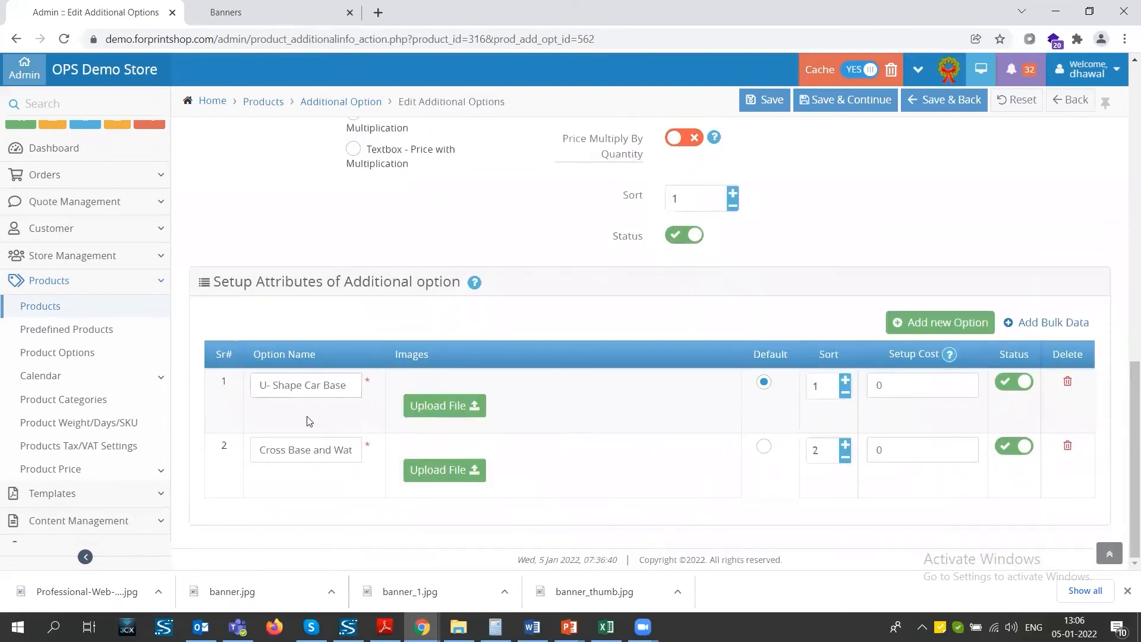
{"action": "scroll", "coordinate": [459, 365], "scroll_direction": "up", "scroll_amount": 1}
{"action": "scroll", "coordinate": [548, 231], "scroll_direction": "up", "scroll_amount": 2}
{"action": "left_click_drag", "start_coordinate": [557, 362], "coordinate": [670, 365]}
{"action": "scroll", "coordinate": [670, 365], "scroll_direction": "up", "scroll_amount": 10}
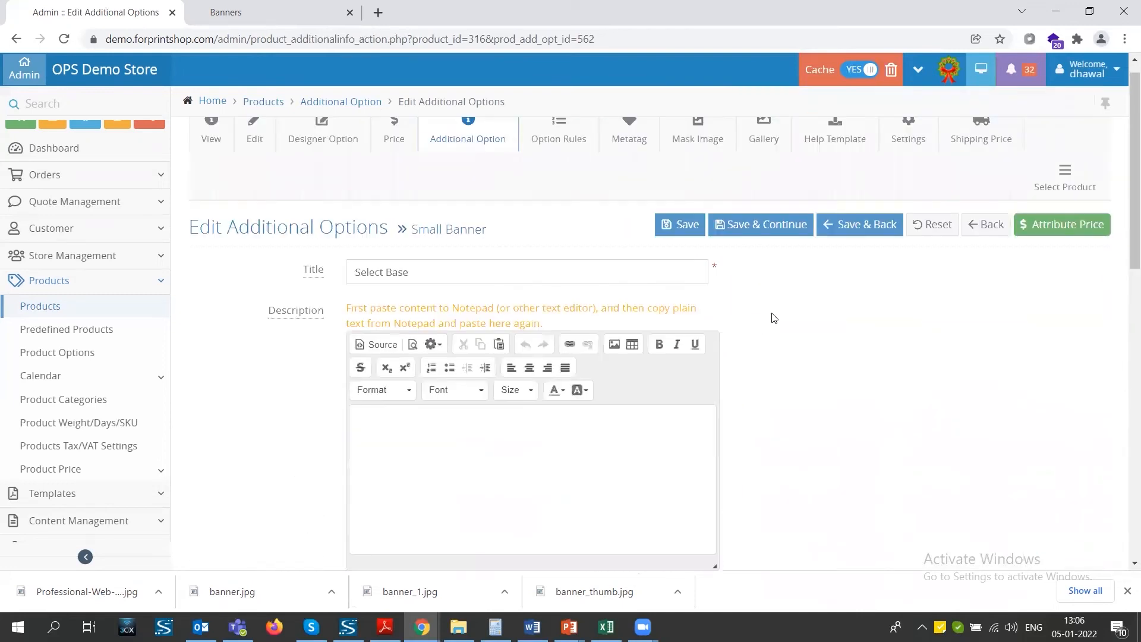
Step: Save the Select Base option and check the attribute prices for U- Shape Car Base
{"action": "left_click", "coordinate": [780, 250]}
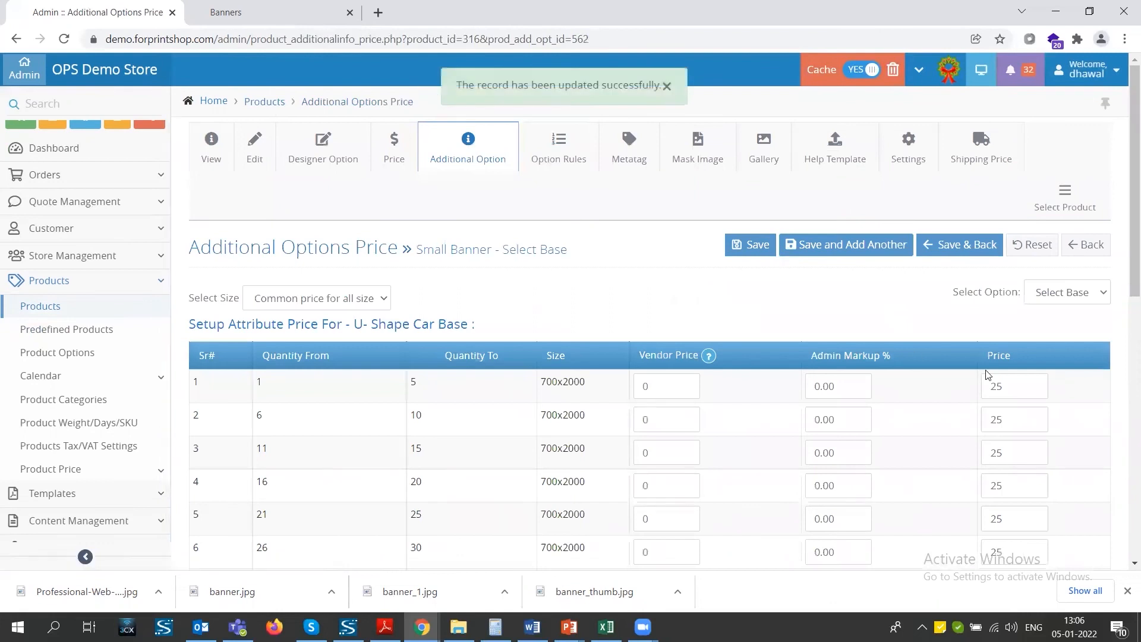
{"action": "double_click", "coordinate": [1011, 388]}
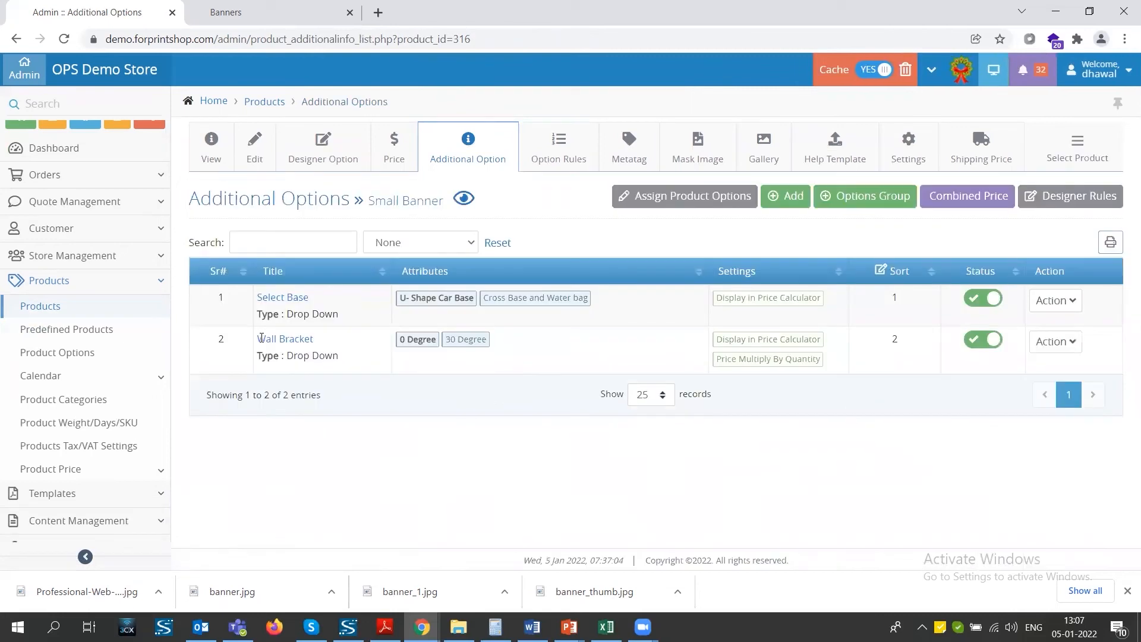
Step: Review the Wall Bracket additional option's Price Multiply By Quantity setting and its degree attributes
{"action": "left_click_drag", "start_coordinate": [257, 337], "coordinate": [314, 340]}
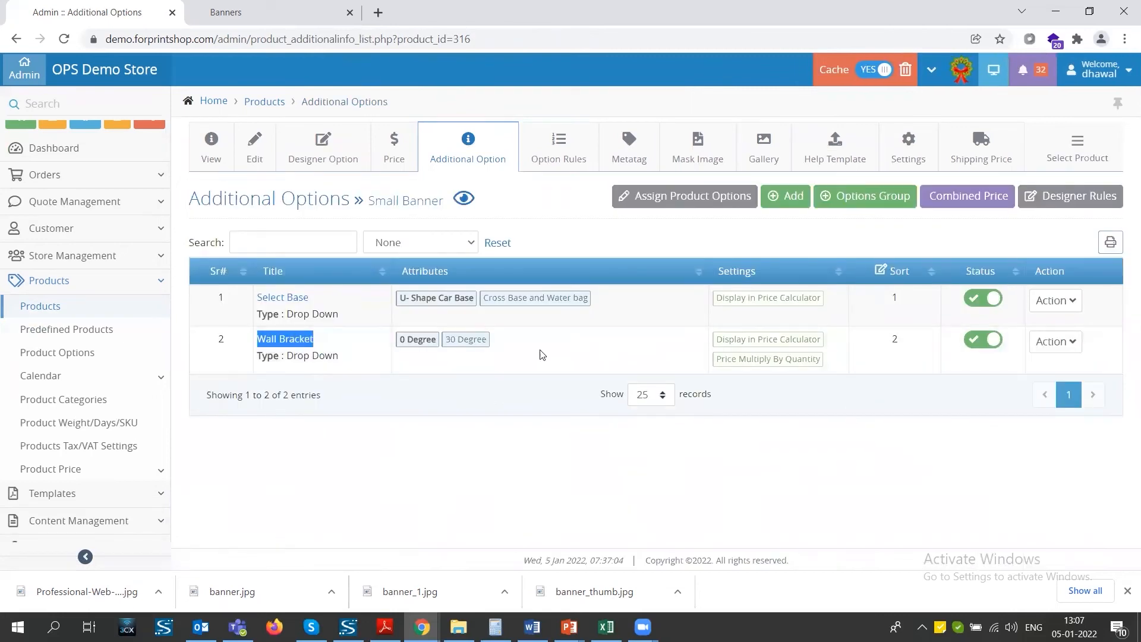
{"action": "left_click", "coordinate": [1039, 341]}
{"action": "left_click", "coordinate": [954, 369]}
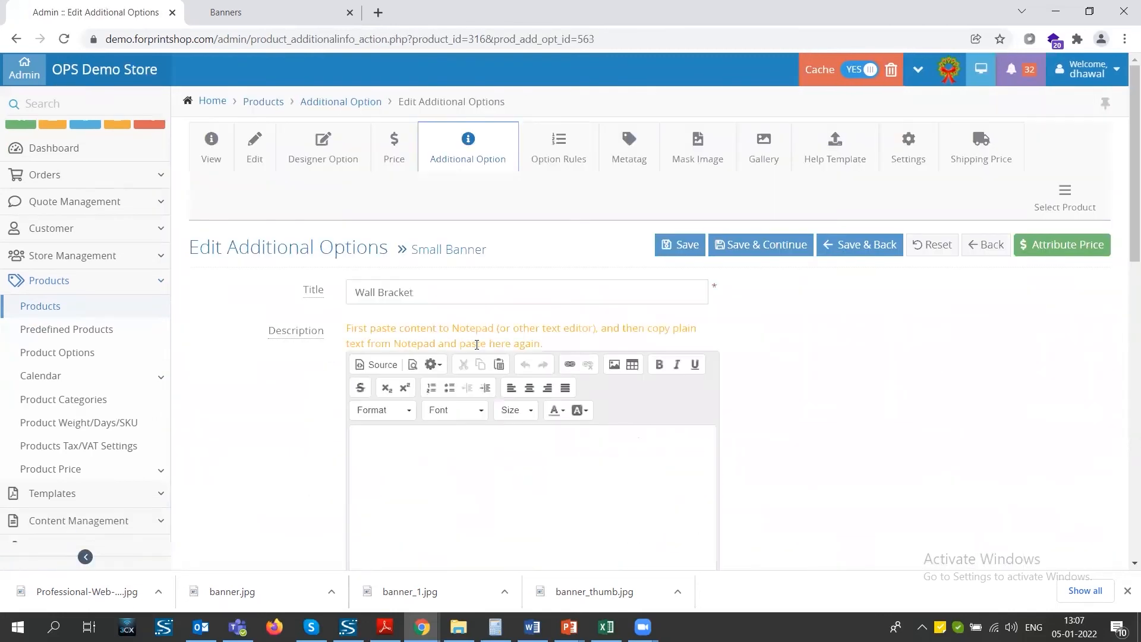
{"action": "scroll", "coordinate": [423, 172], "scroll_direction": "down", "scroll_amount": 5}
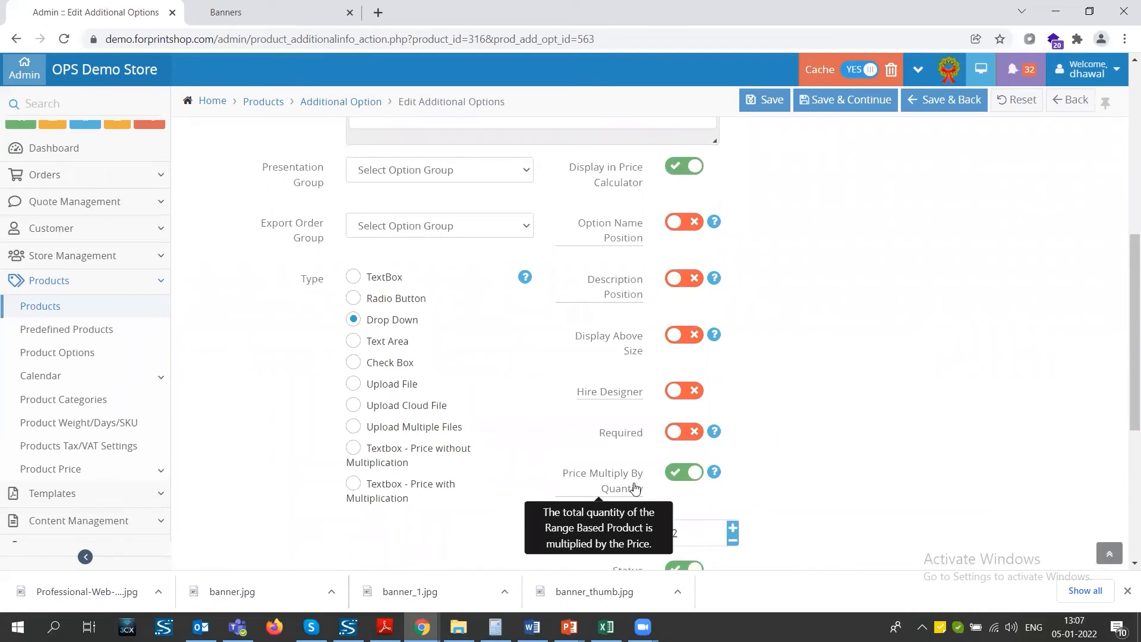
{"action": "mouse_move", "coordinate": [636, 475]}
{"action": "scroll", "coordinate": [636, 476], "scroll_direction": "down", "scroll_amount": 5}
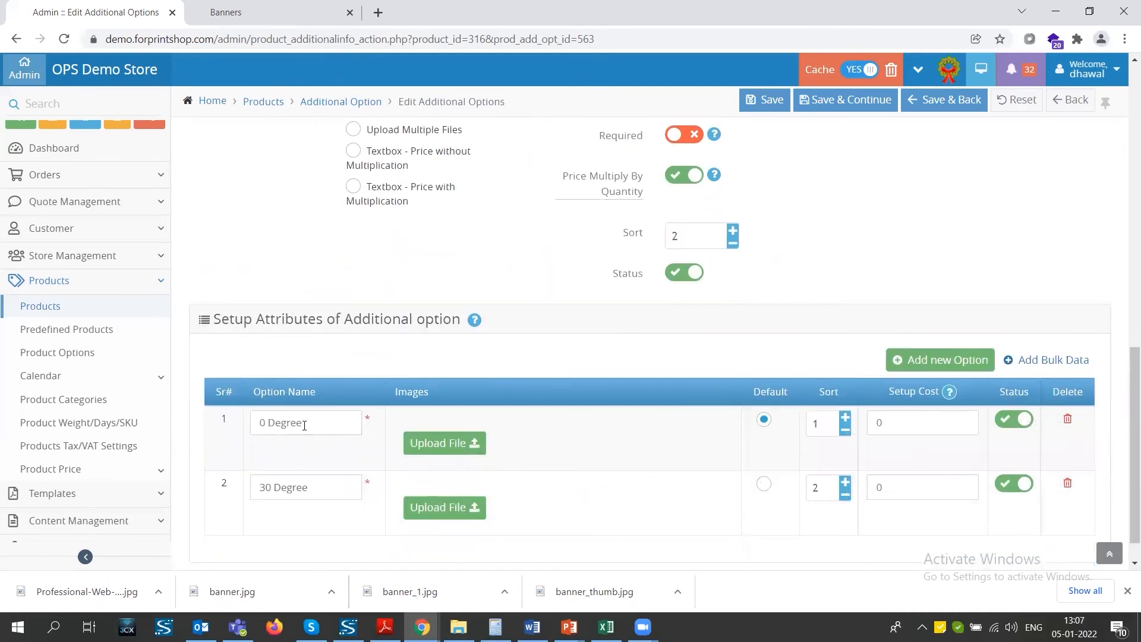
{"action": "scroll", "coordinate": [304, 425], "scroll_direction": "up", "scroll_amount": 10}
Step: Review the product's price table from the first to the last quantity range
{"action": "left_click", "coordinate": [394, 149]}
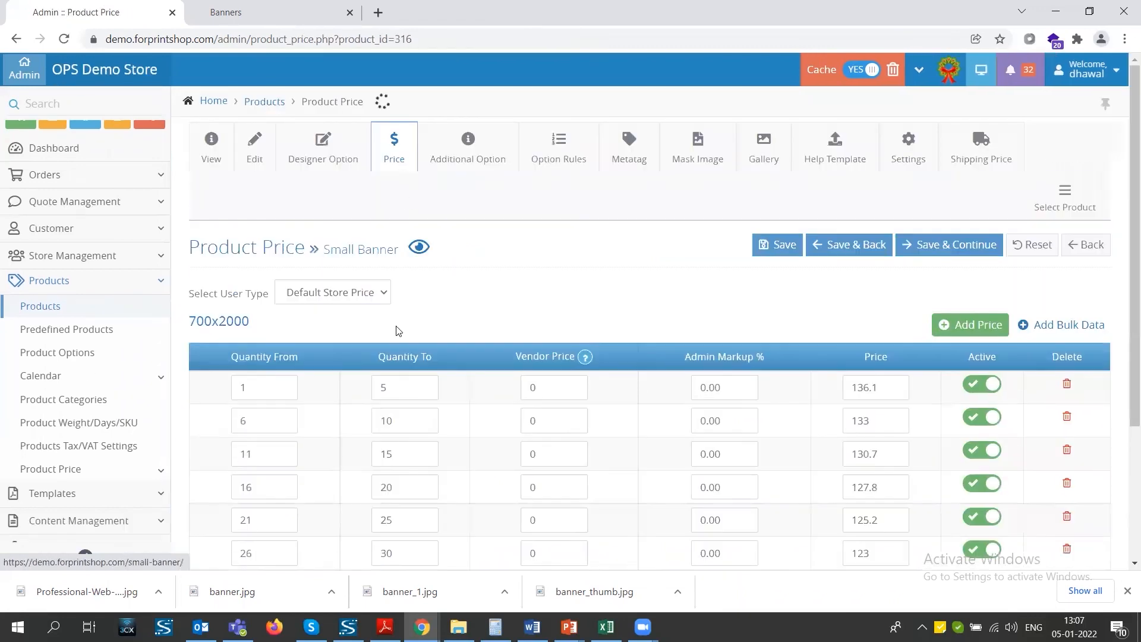
{"action": "scroll", "coordinate": [423, 406], "scroll_direction": "down", "scroll_amount": 3}
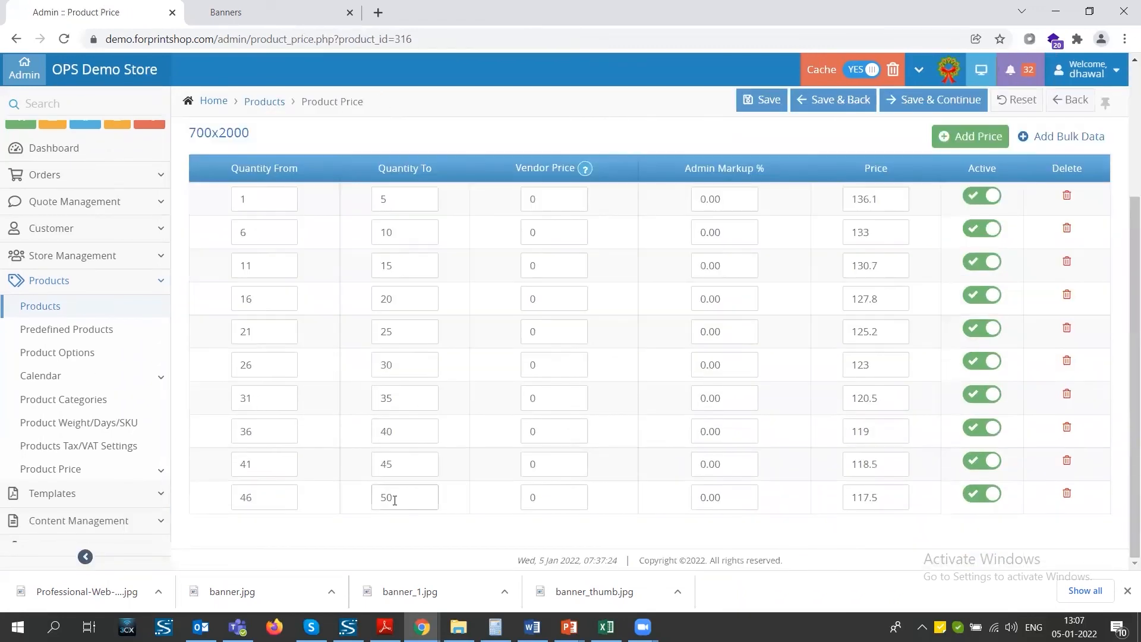
{"action": "scroll", "coordinate": [443, 447], "scroll_direction": "up", "scroll_amount": 3}
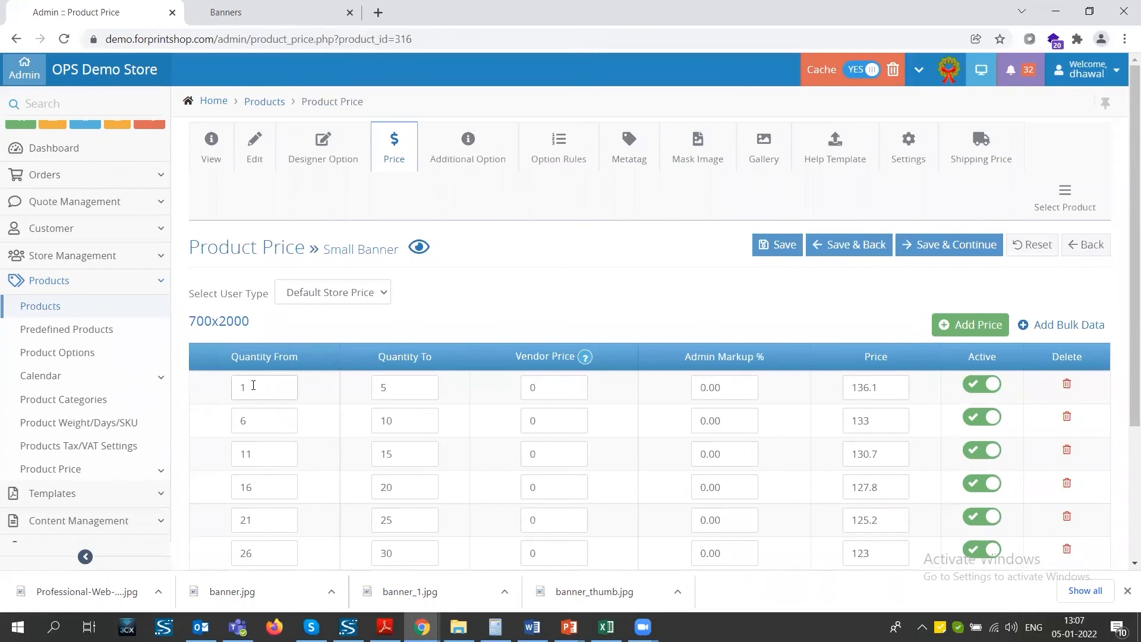
{"action": "scroll", "coordinate": [262, 384], "scroll_direction": "down", "scroll_amount": 3}
{"action": "scroll", "coordinate": [403, 460], "scroll_direction": "up", "scroll_amount": 3}
Step: Enable Restrict customer to order quantity in the product's general settings and save
{"action": "left_click", "coordinate": [920, 154]}
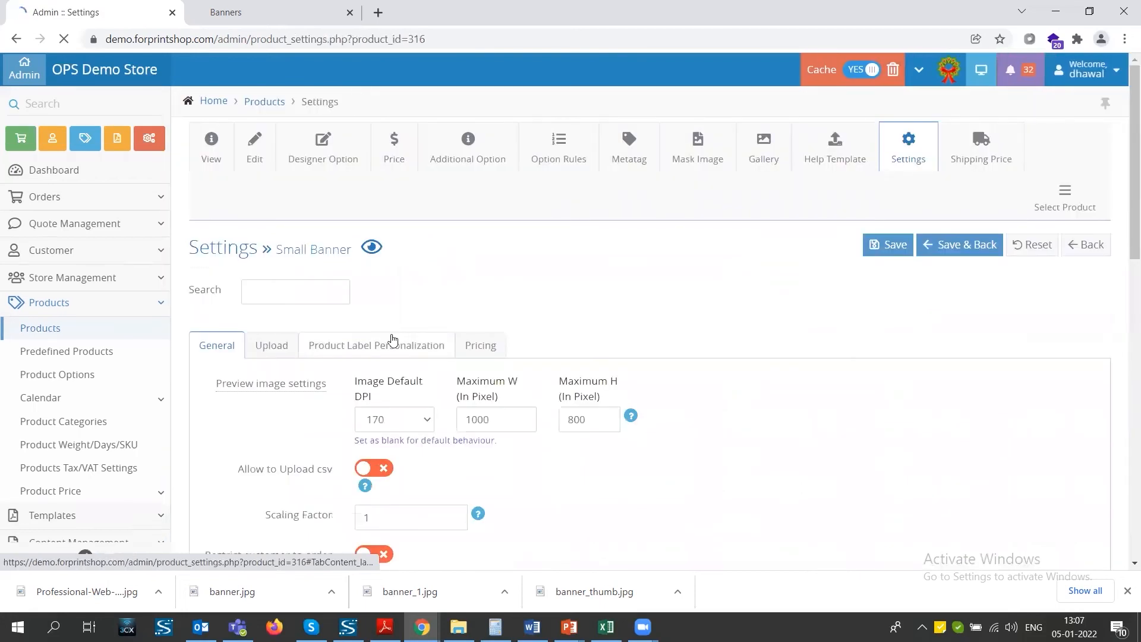
{"action": "scroll", "coordinate": [334, 349], "scroll_direction": "down", "scroll_amount": 1}
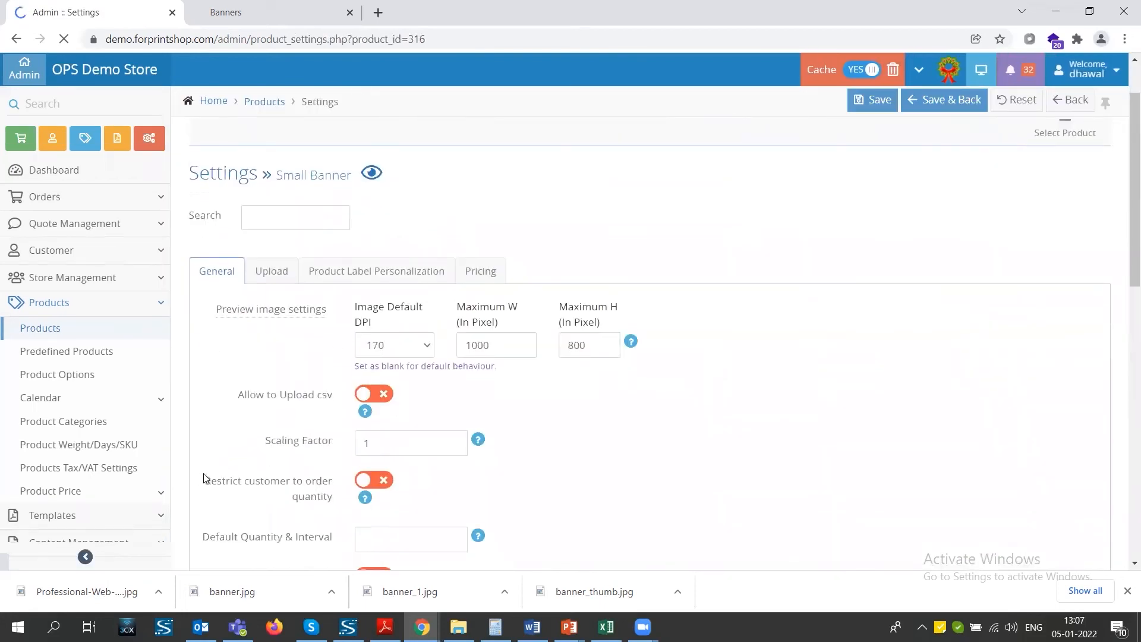
{"action": "left_click_drag", "start_coordinate": [204, 482], "coordinate": [320, 496]}
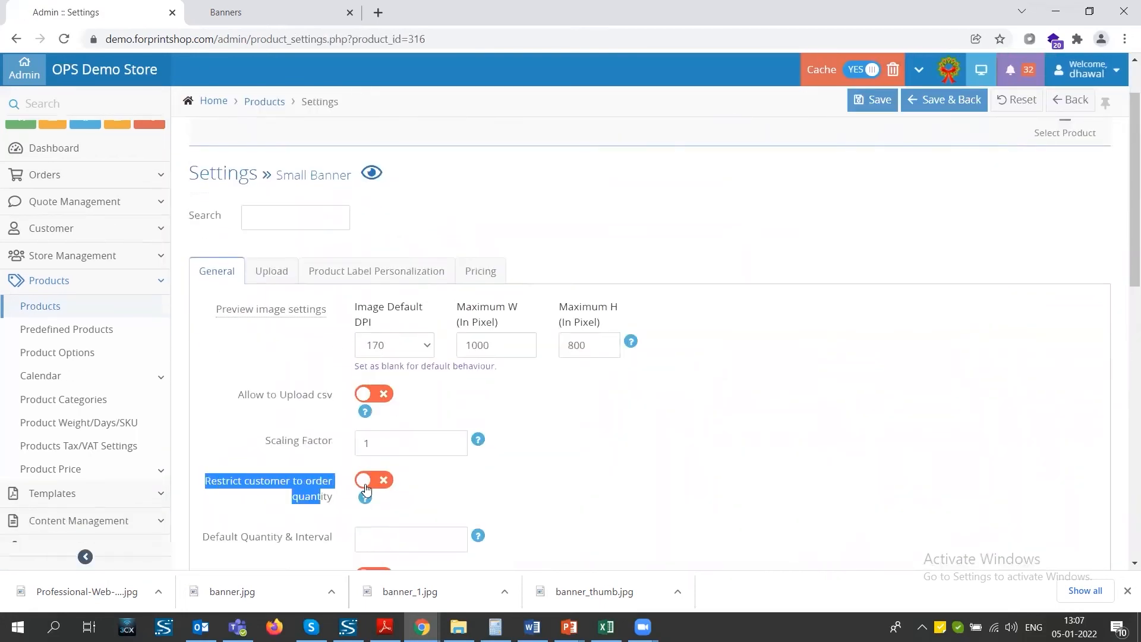
{"action": "left_click", "coordinate": [880, 104]}
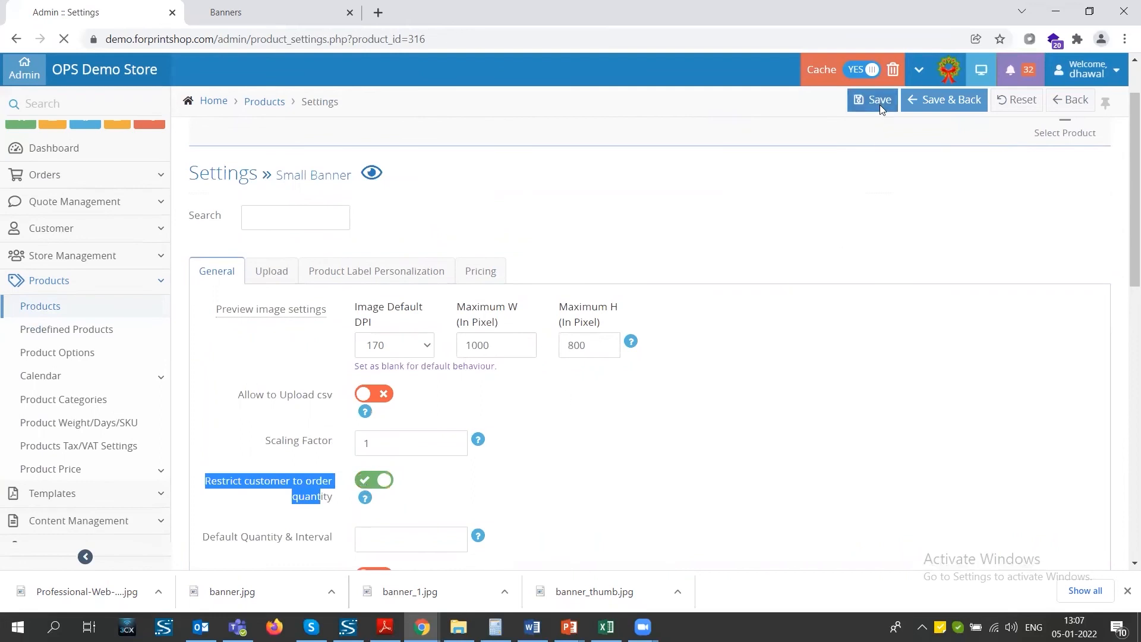
Step: Test the quantity limit in the storefront's Small Banner price calculator with a quantity of 55
{"action": "left_click", "coordinate": [231, 13]}
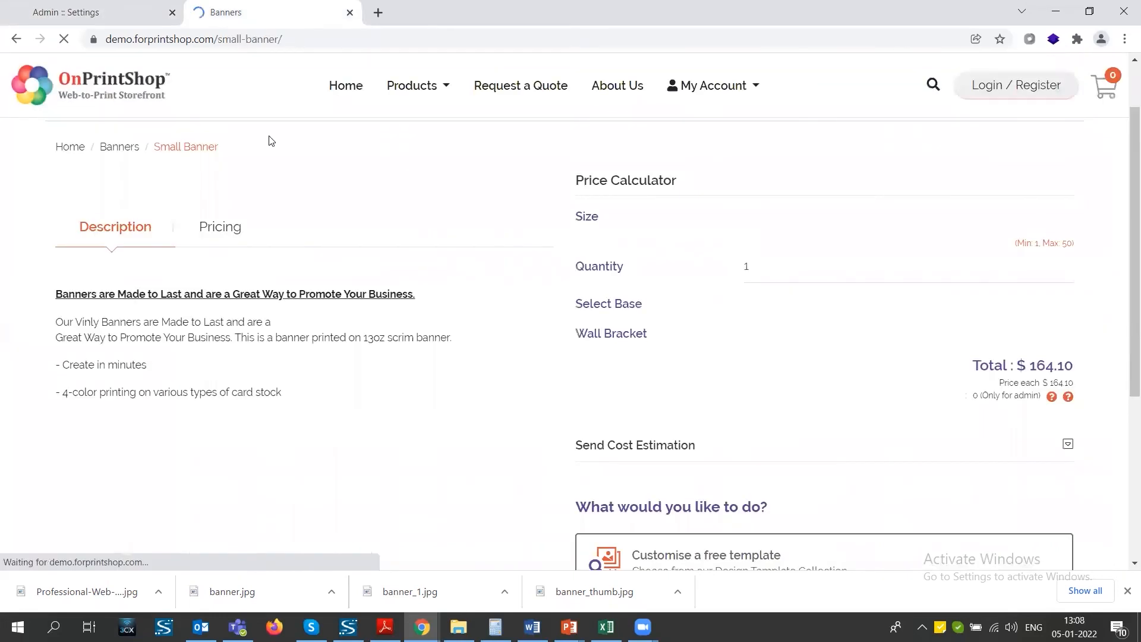
{"action": "left_click_drag", "start_coordinate": [1016, 258], "coordinate": [1032, 257]}
{"action": "double_click", "coordinate": [819, 283]}
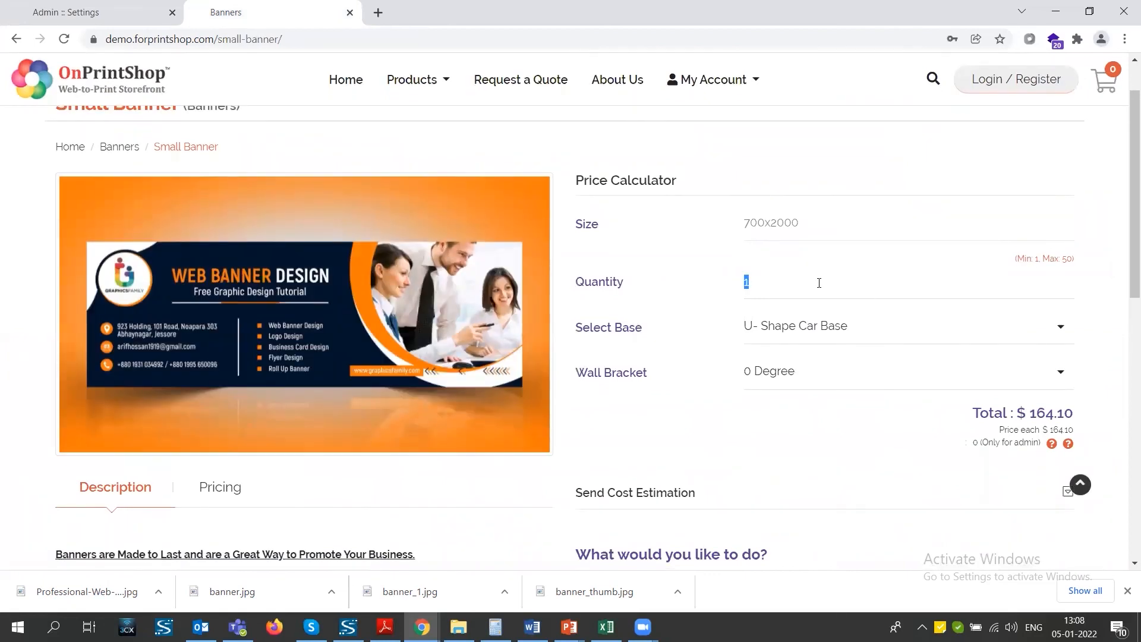
{"action": "type", "text": "55"}
{"action": "left_click", "coordinate": [1092, 297]}
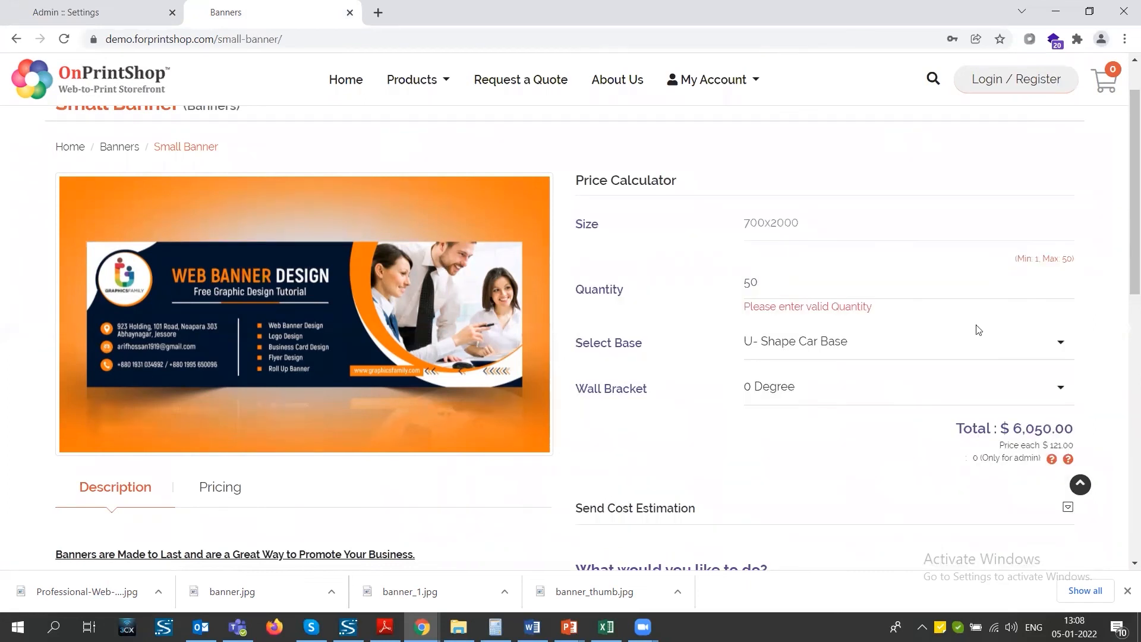